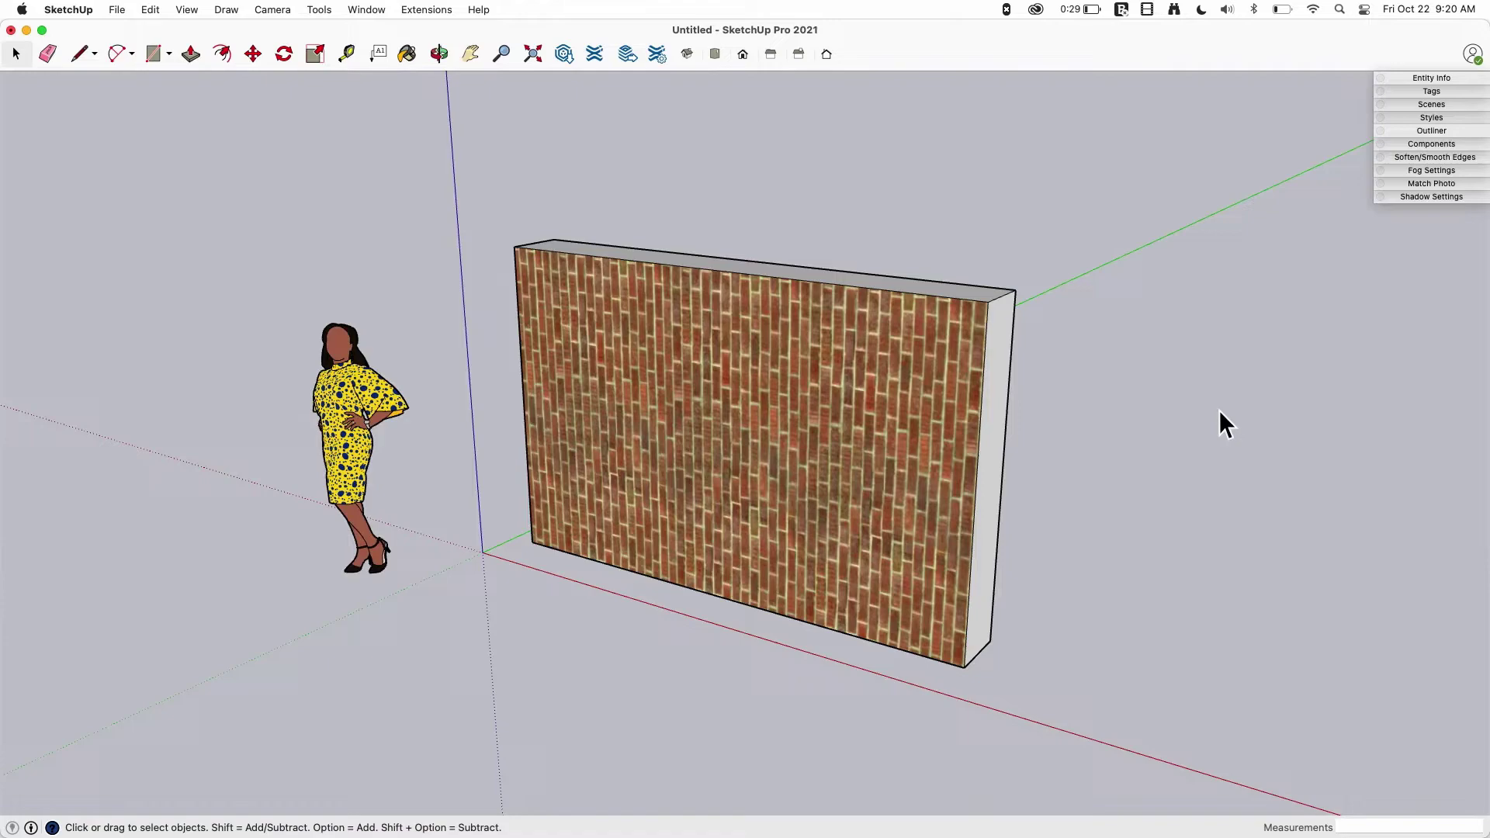
Orbit around the brick wall to view its front and top faces from several angles.
middle_drag(1218, 410, 1154, 398)
mouse_move(1153, 398)
mouse_down()
mouse_move(1070, 357)
mouse_move(1131, 466)
mouse_move(1198, 505)
mouse_move(1173, 598)
mouse_move(1268, 558)
mouse_move(1161, 489)
mouse_up()
key(space)
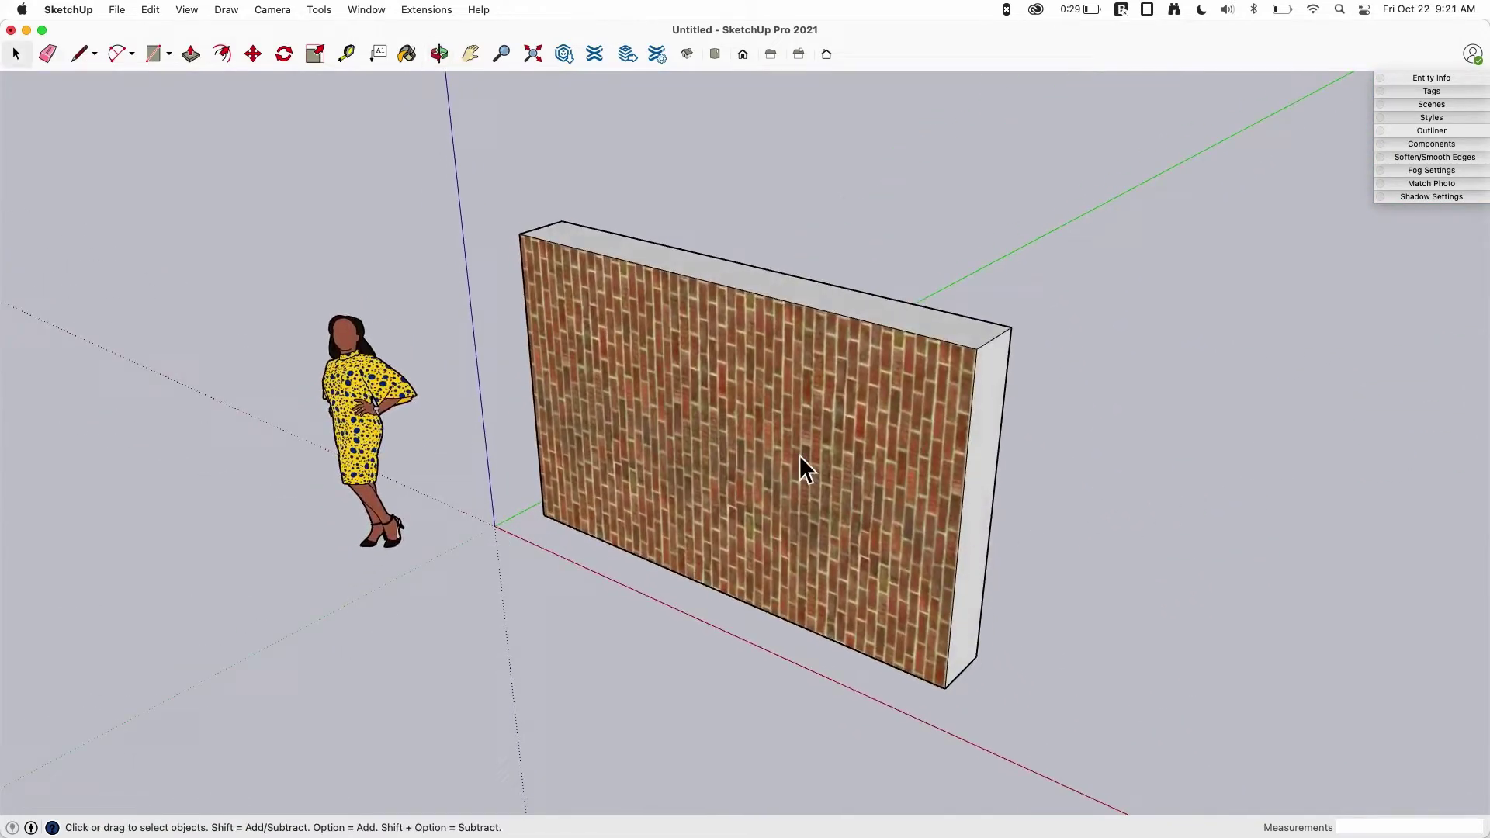
middle_drag(664, 467, 945, 239)
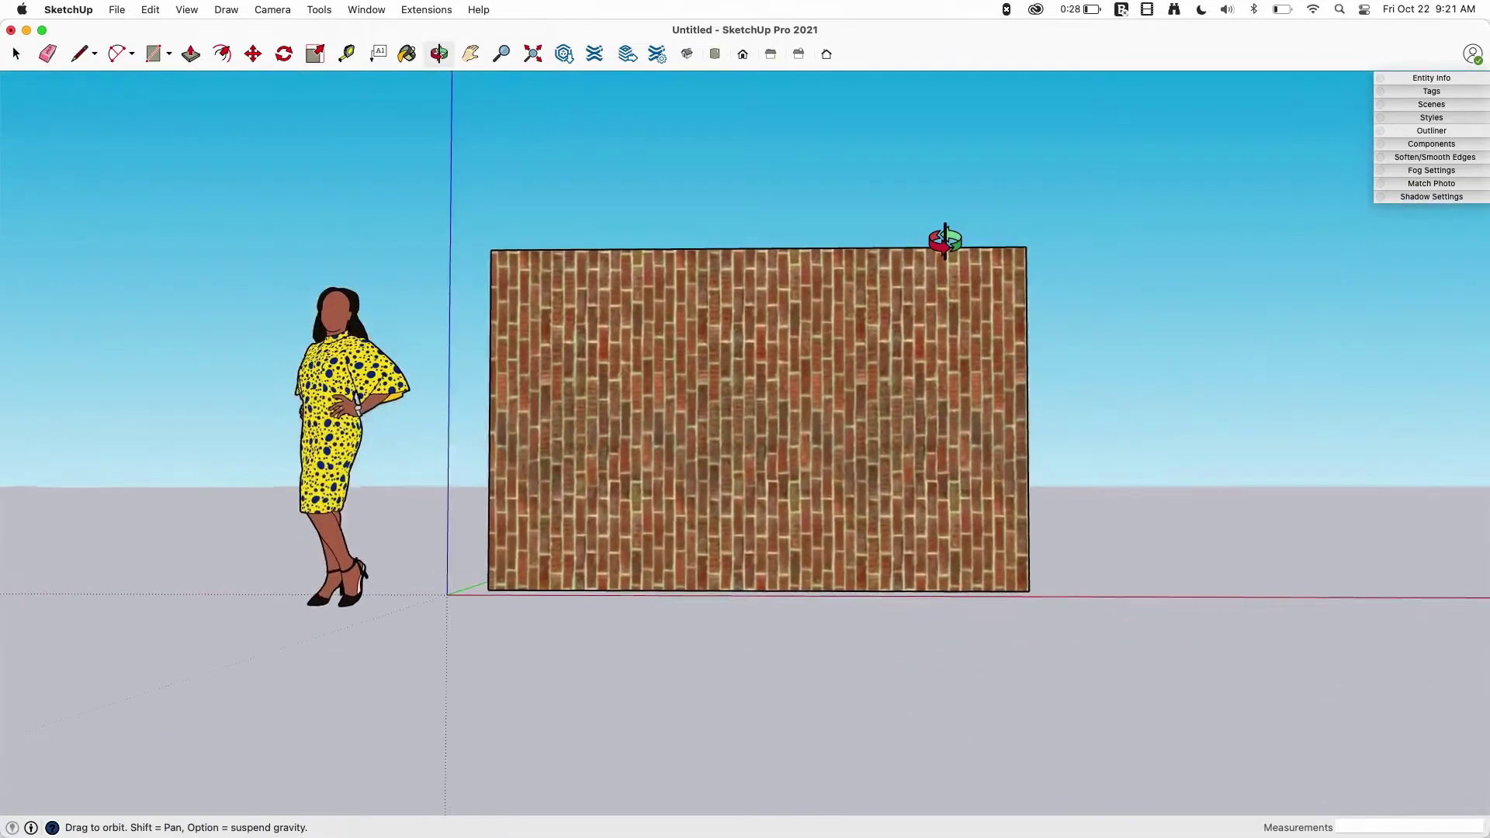
mouse_move(945, 239)
mouse_down()
mouse_move(1021, 293)
mouse_move(1269, 396)
mouse_move(1284, 479)
mouse_move(656, 516)
mouse_up()
mouse_move(656, 516)
middle_down()
mouse_move(647, 406)
mouse_move(631, 454)
middle_up()
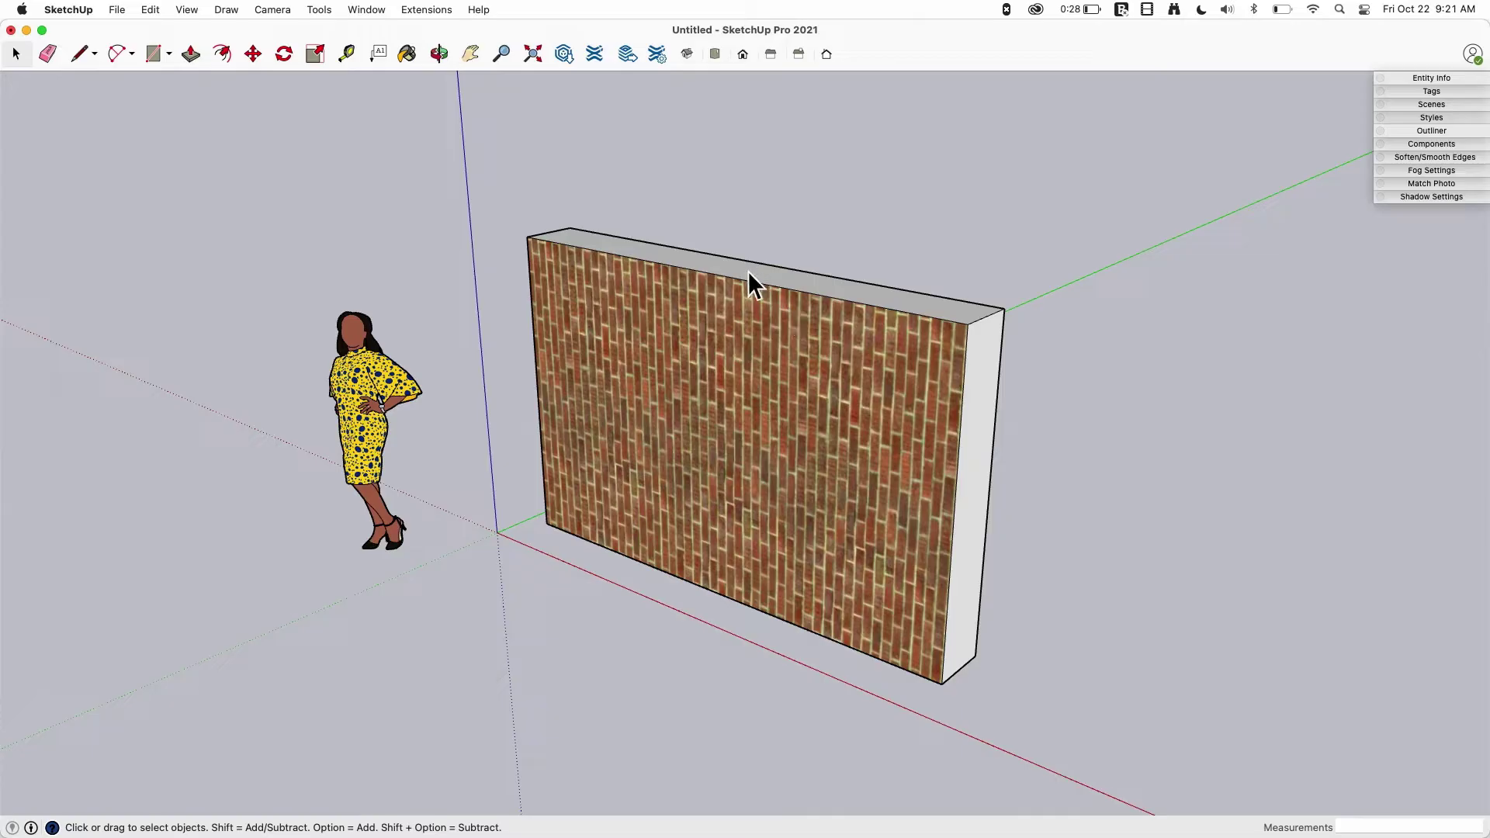
middle_drag(920, 348, 1064, 339)
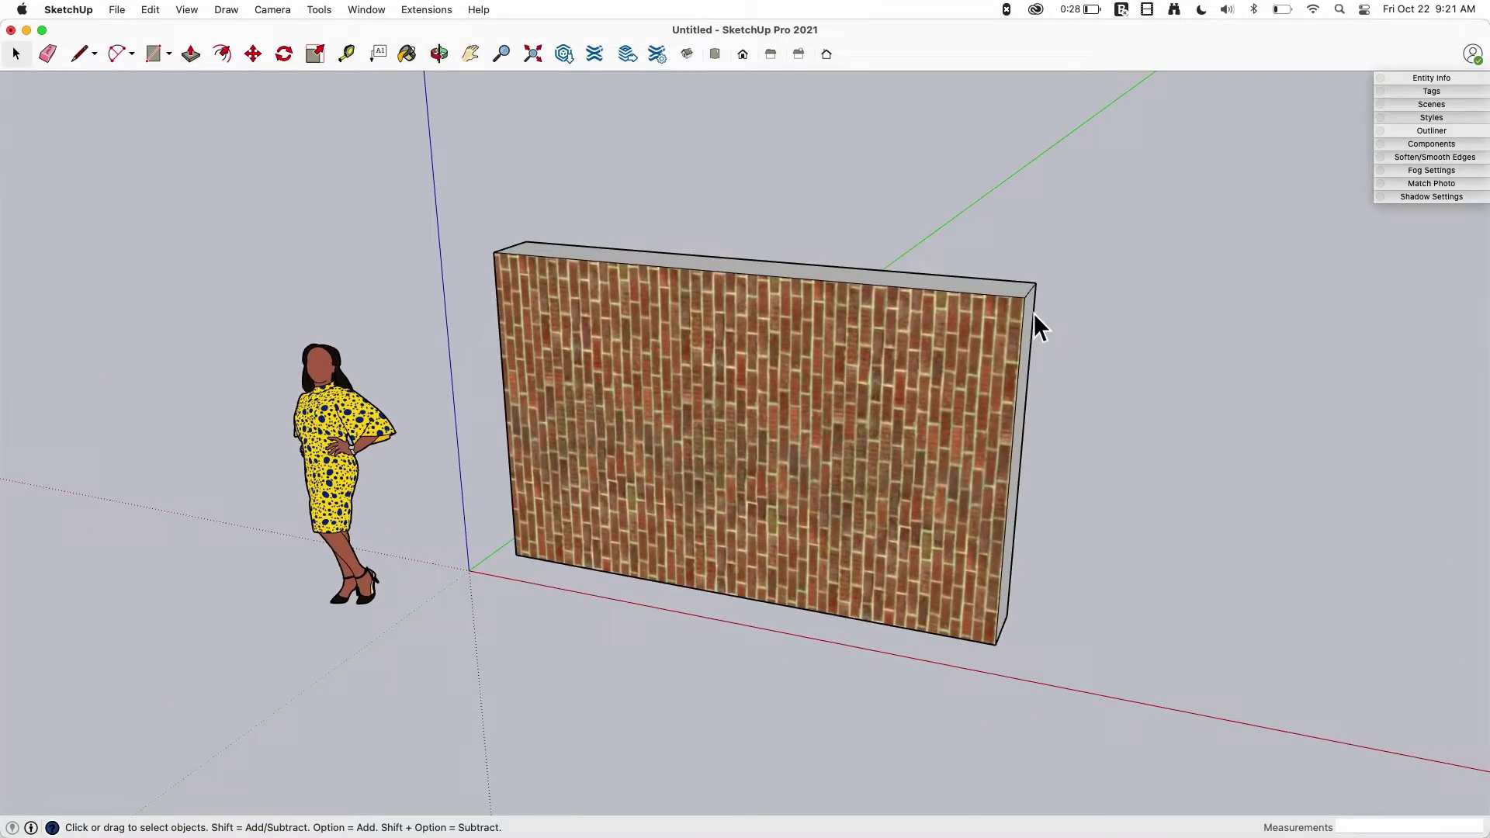
middle_drag(958, 335, 992, 375)
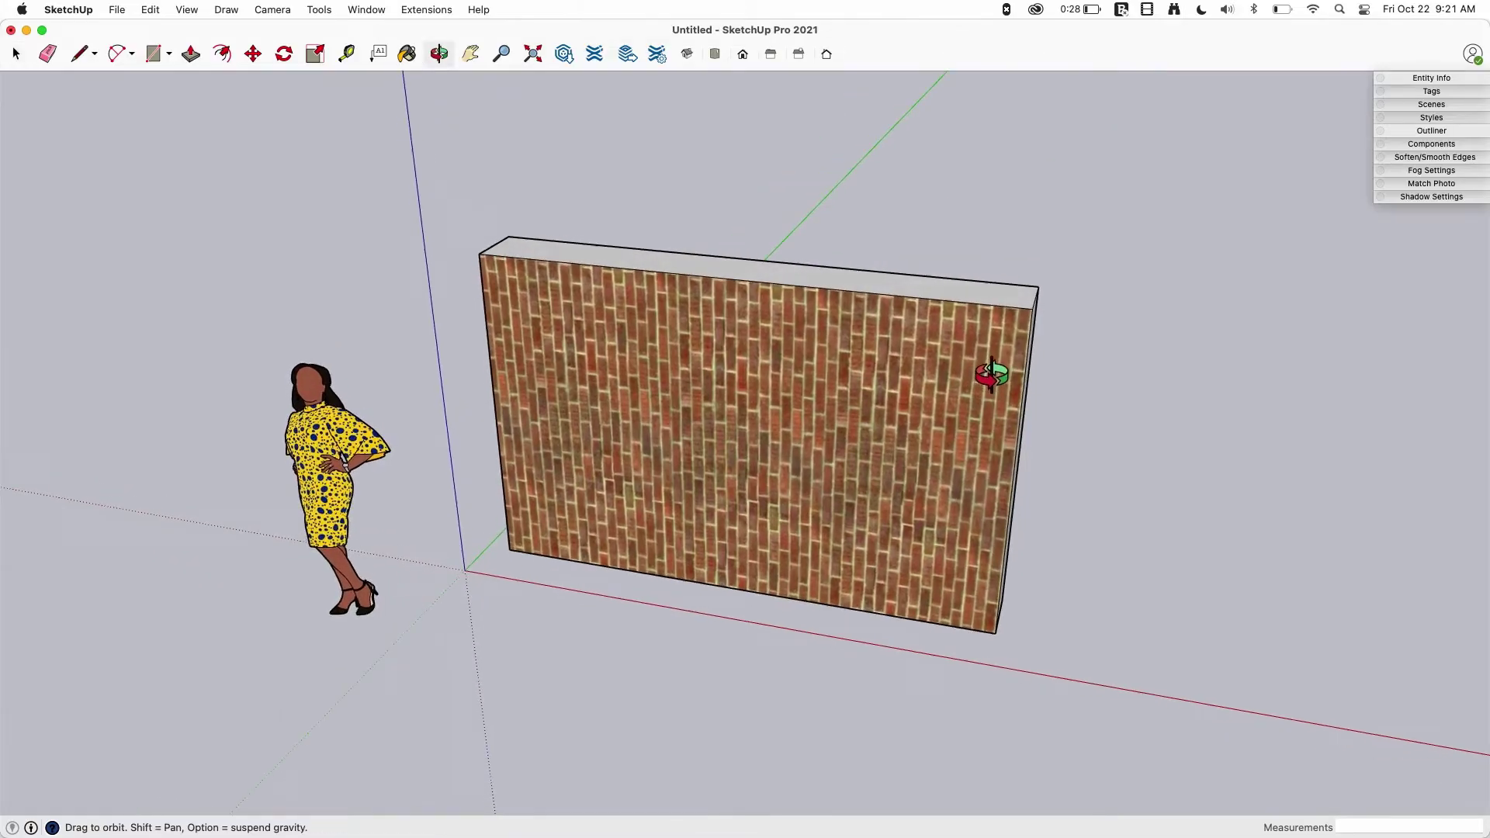
key(space)
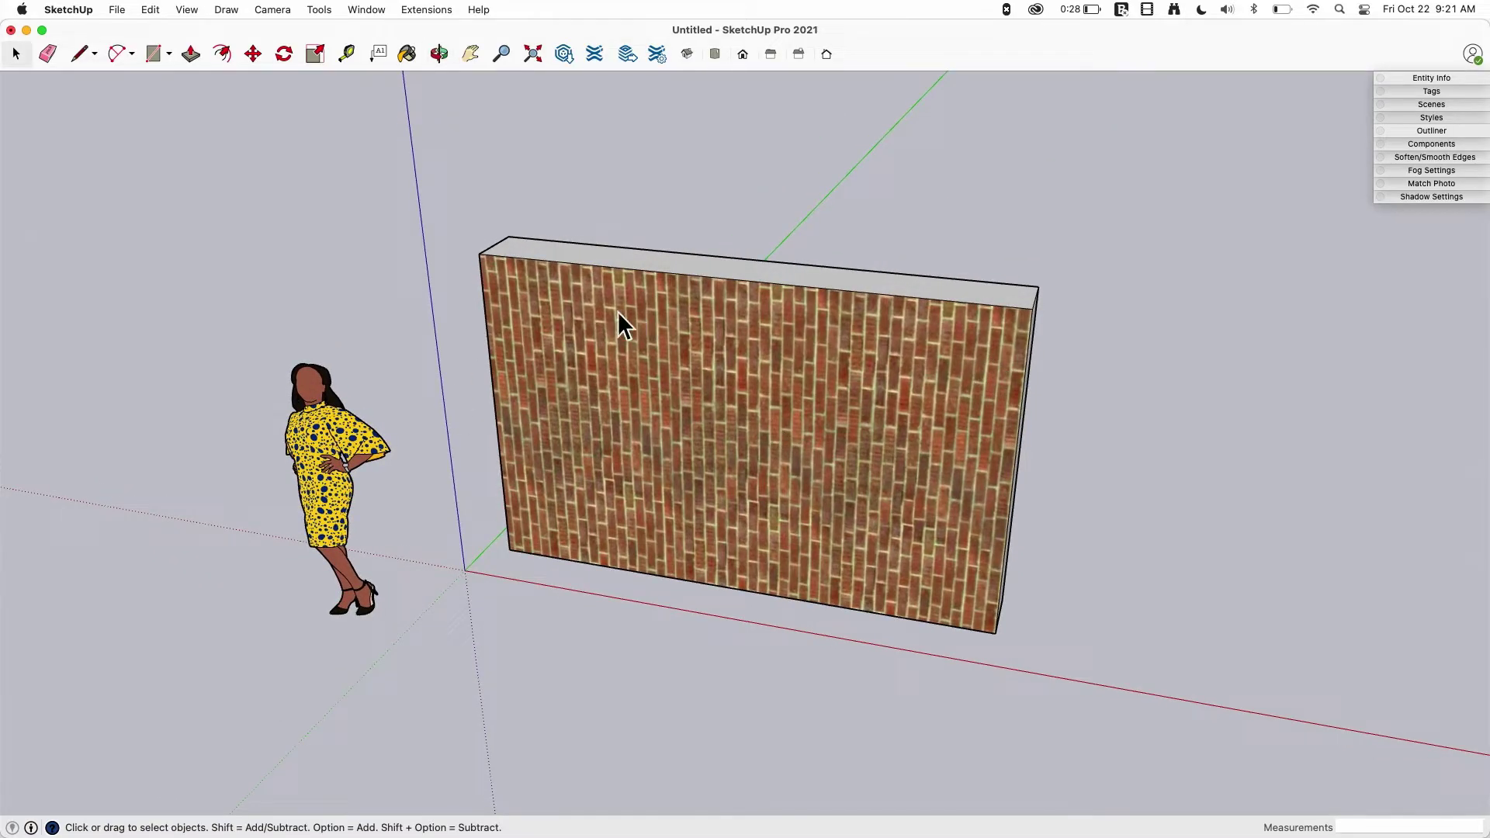
mouse_move(698, 402)
middle_down()
mouse_move(582, 315)
mouse_move(652, 469)
middle_up()
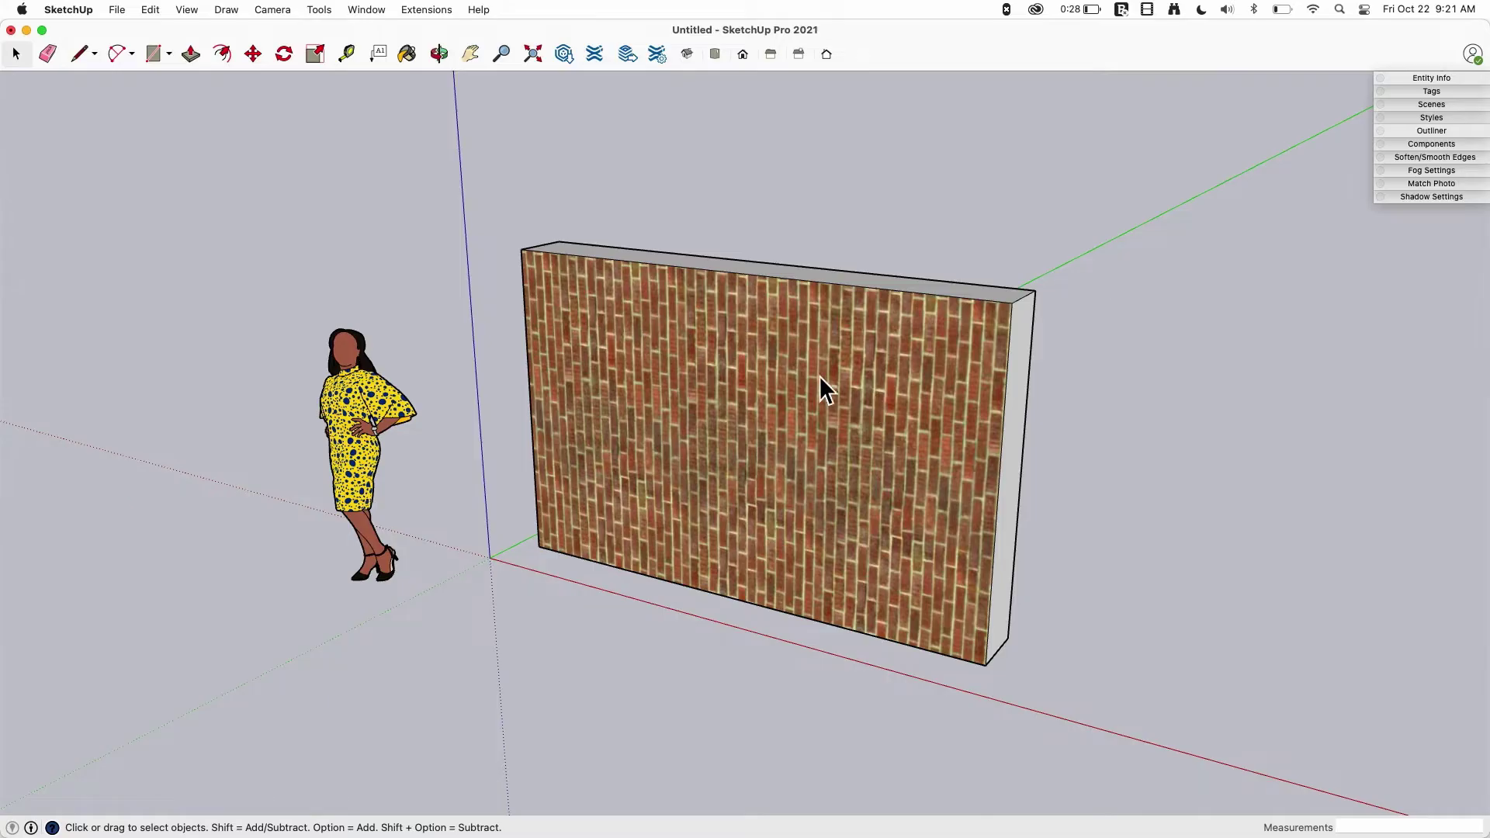
mouse_move(820, 390)
middle_down()
mouse_move(965, 333)
mouse_move(915, 333)
middle_up()
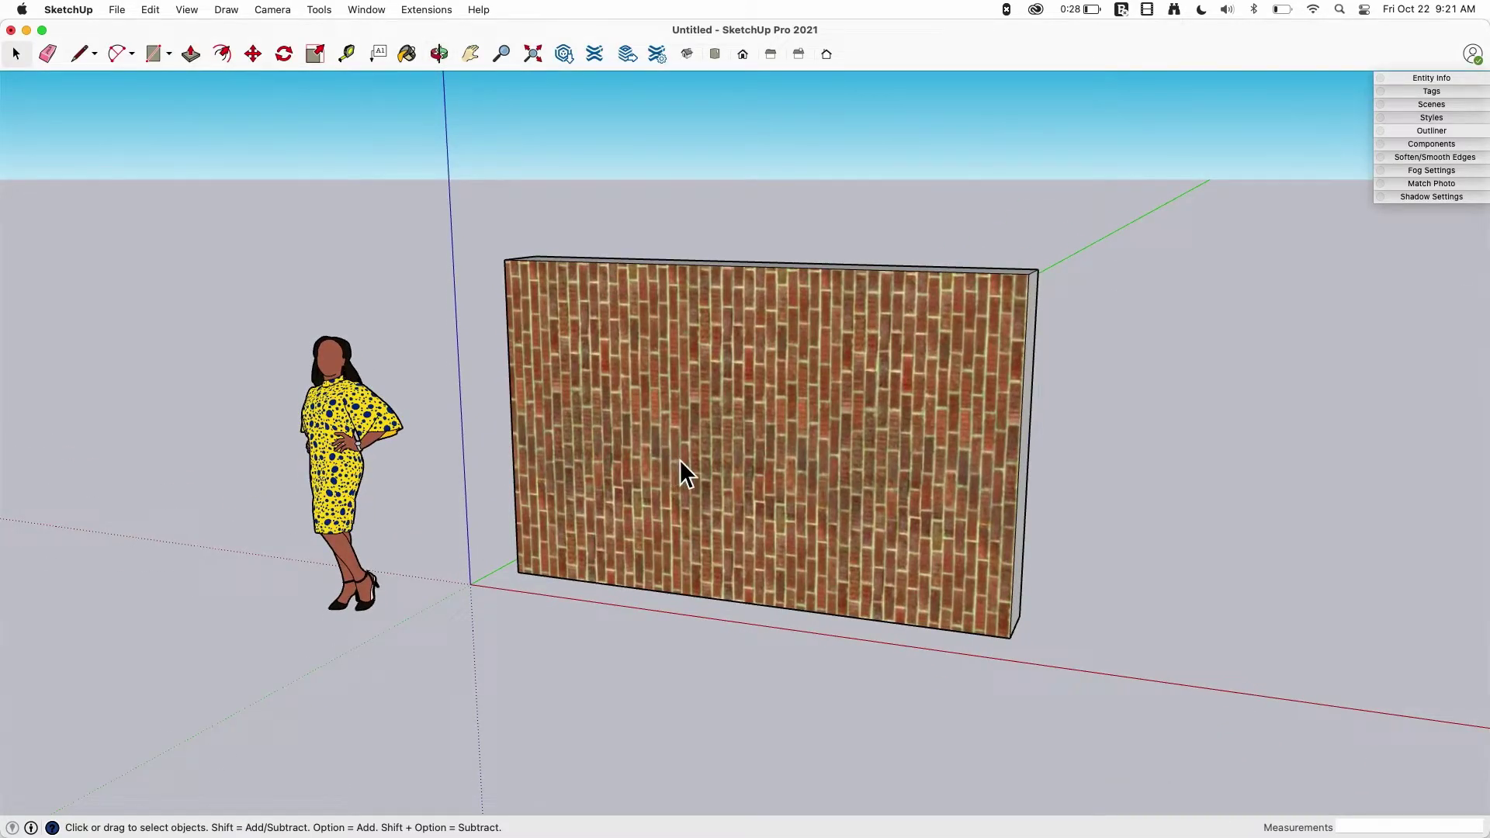
mouse_move(862, 292)
middle_down()
mouse_move(789, 319)
mouse_move(826, 457)
middle_up()
scroll(827, 458, up, 2)
Enter the brick wall group and select its front brick face plus the top face.
click(760, 302)
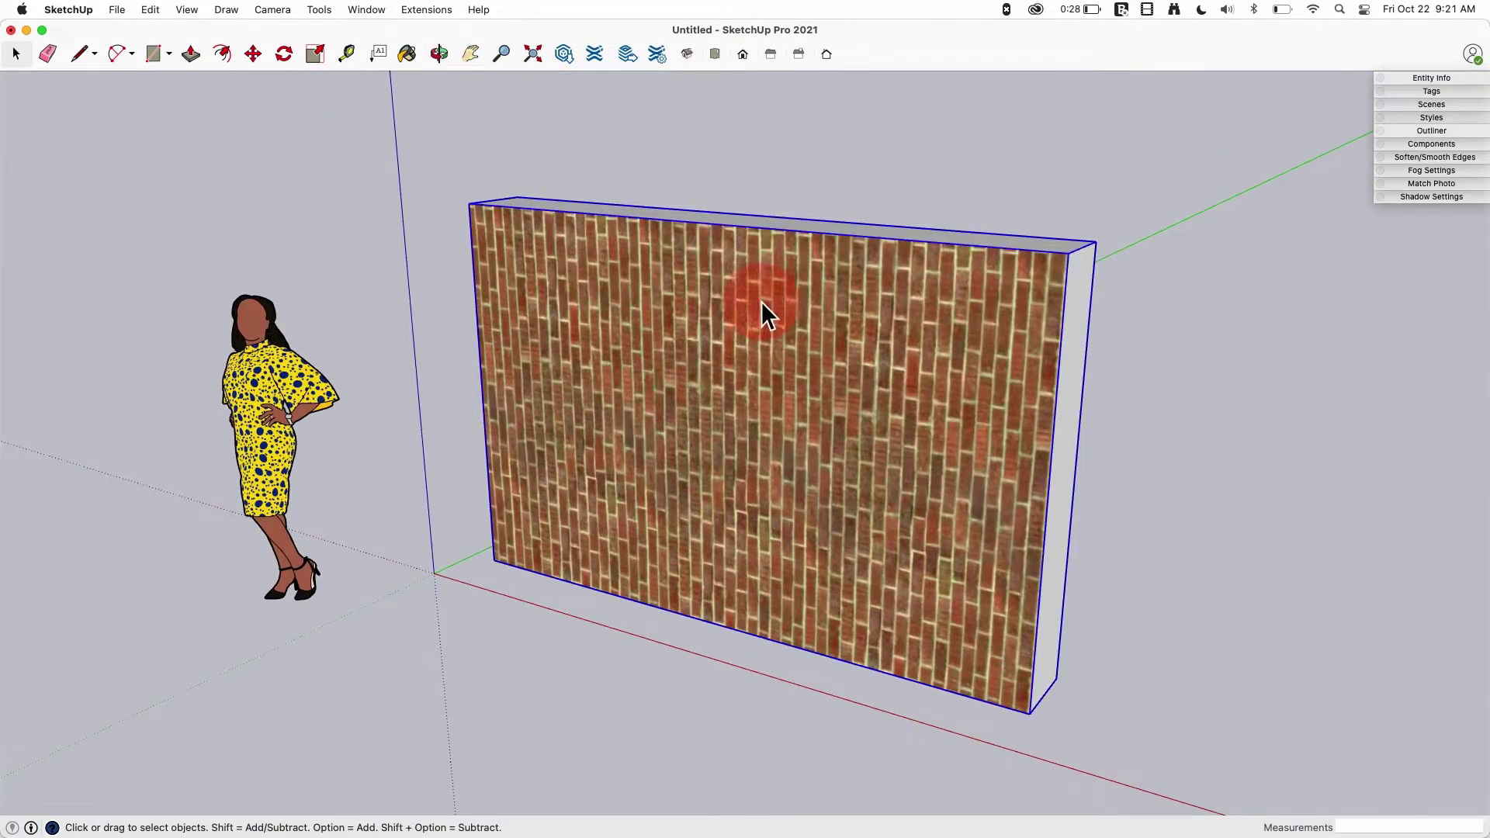
mouse_move(628, 325)
middle_down()
mouse_move(647, 233)
mouse_move(682, 399)
middle_up()
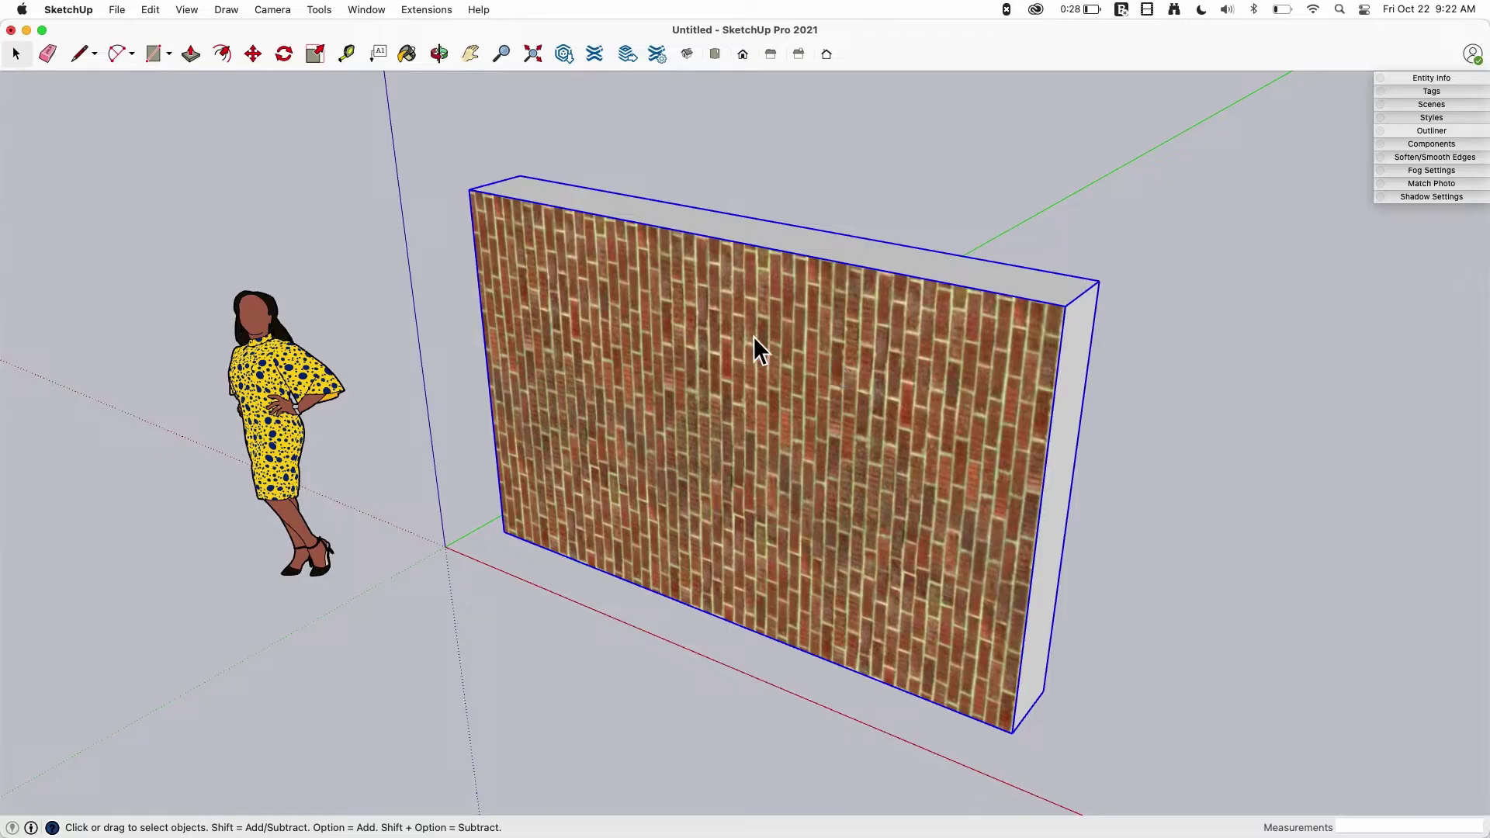
double_click(639, 268)
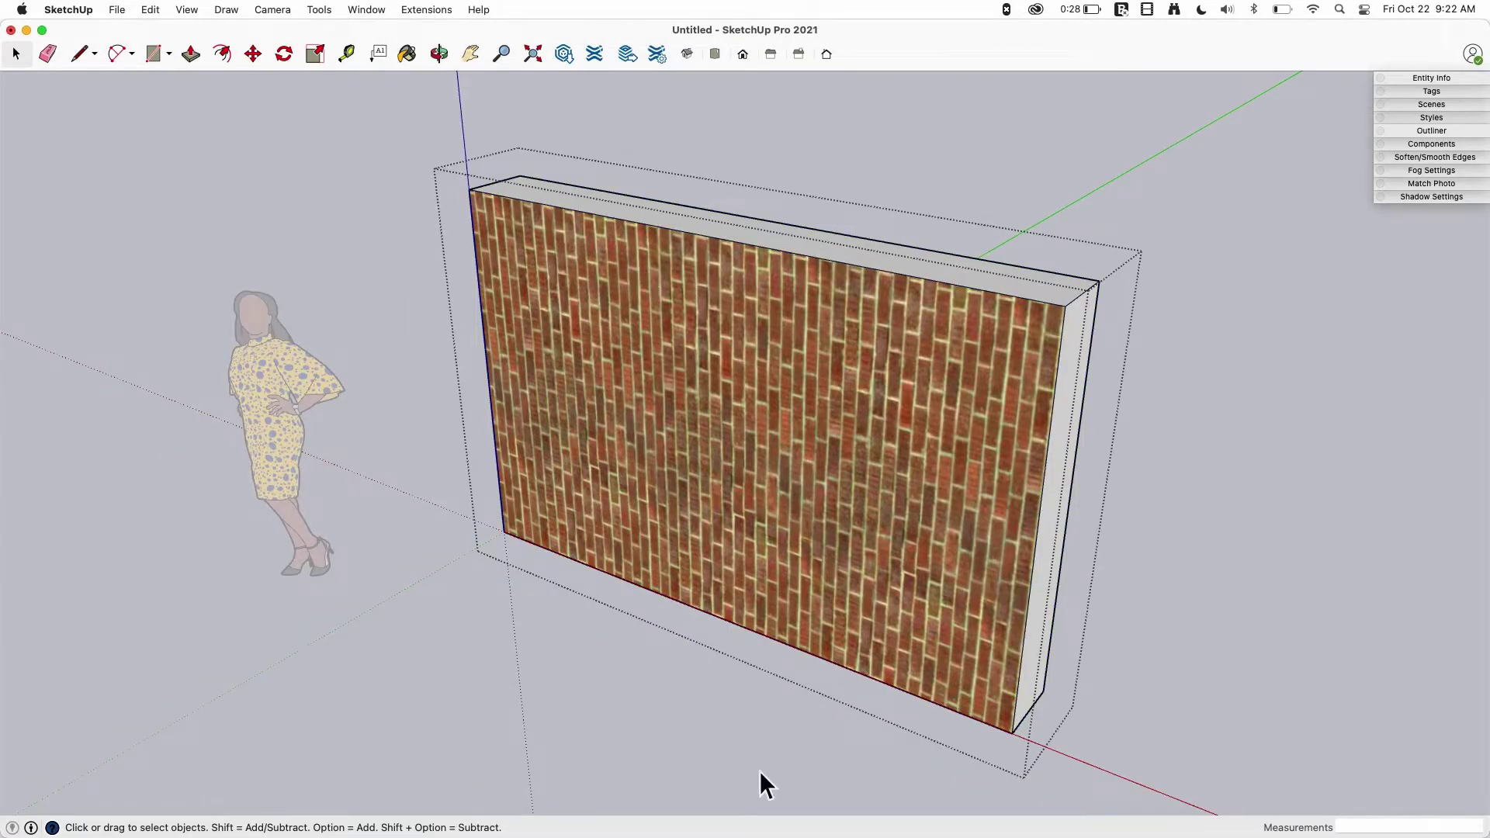
click(646, 306)
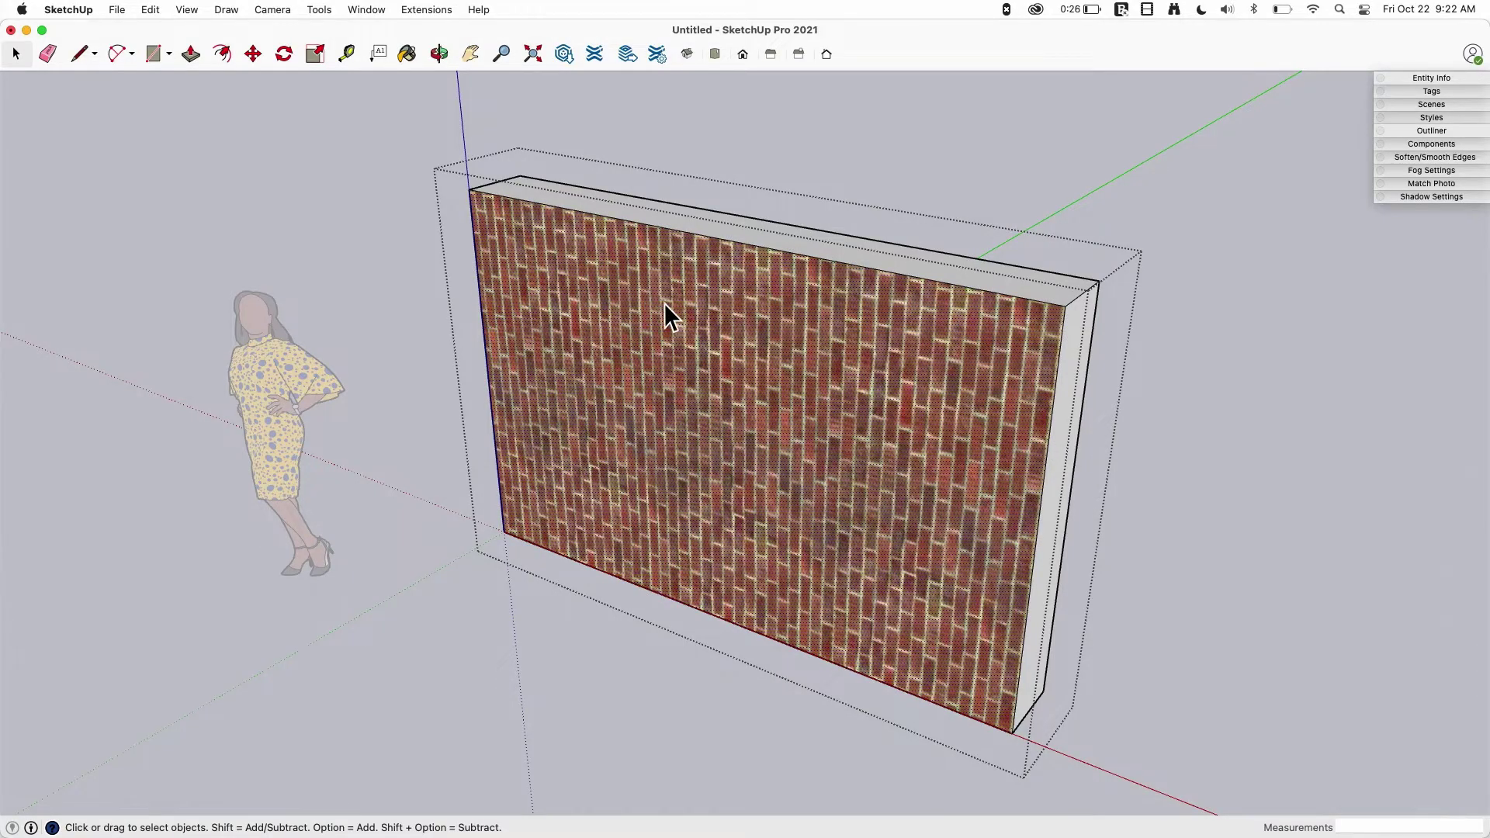
right_click(591, 256)
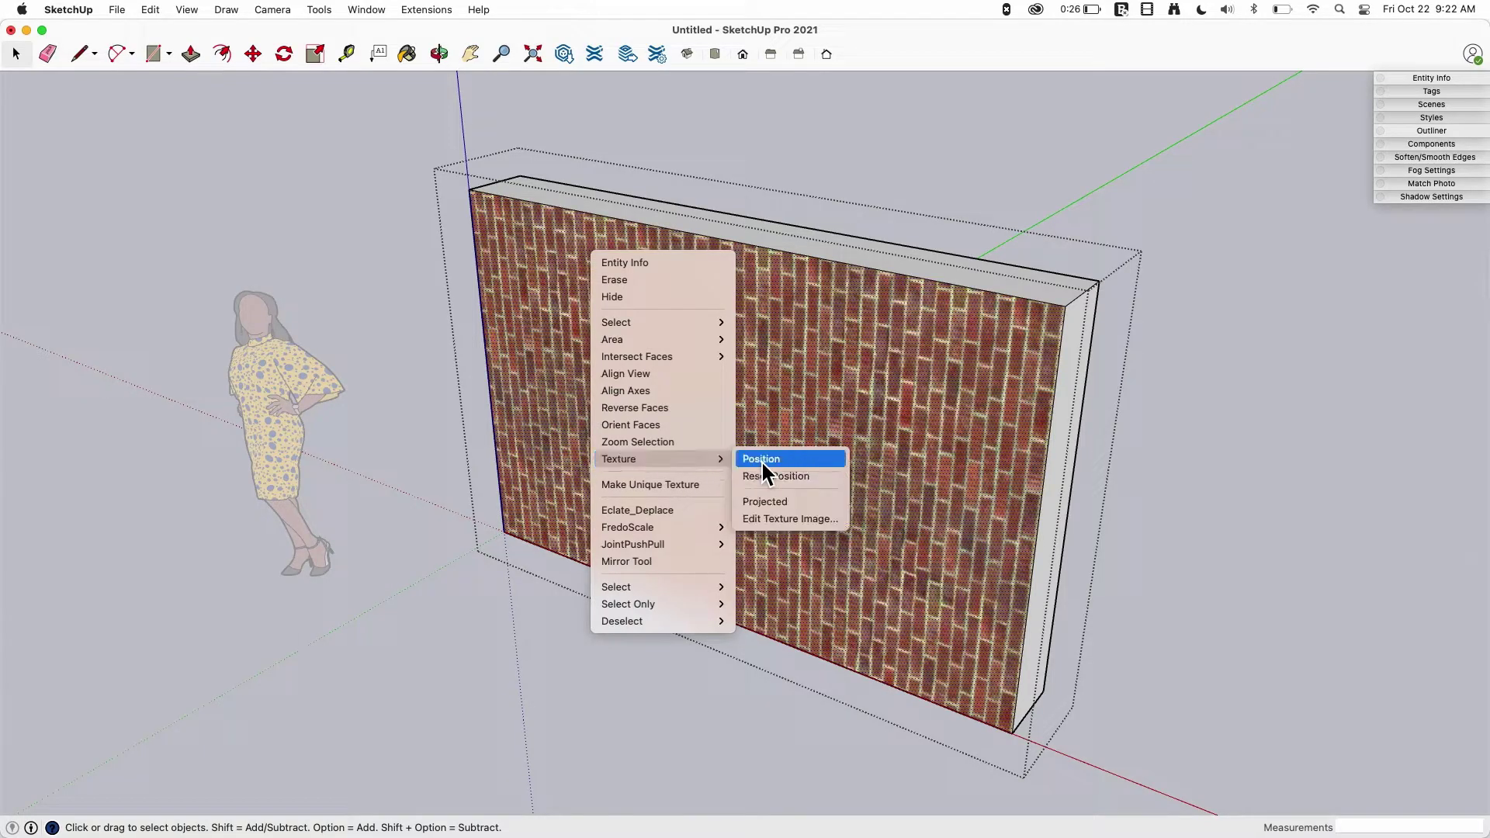
mouse_move(617, 460)
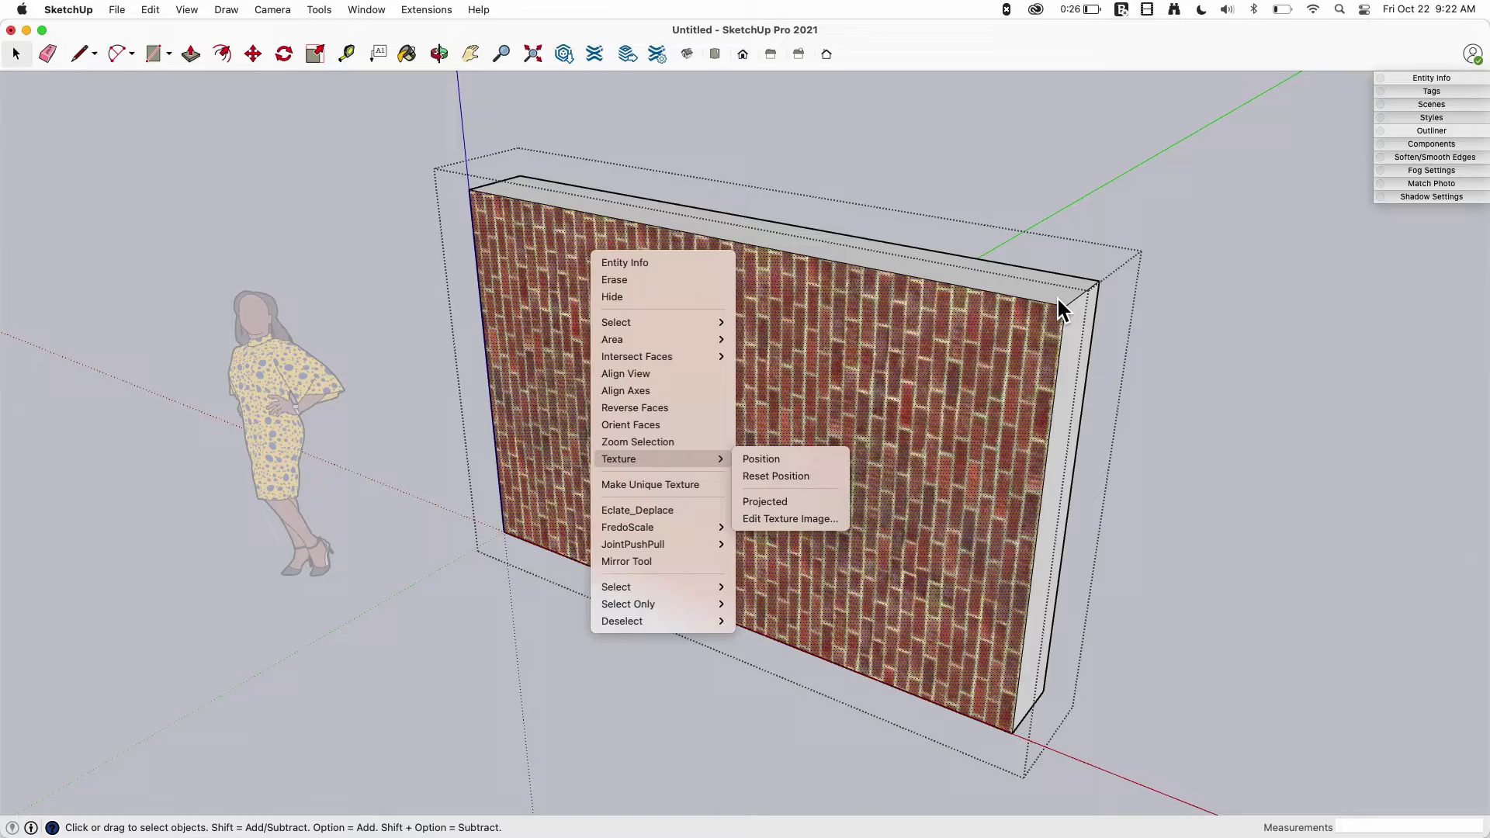
click(885, 360)
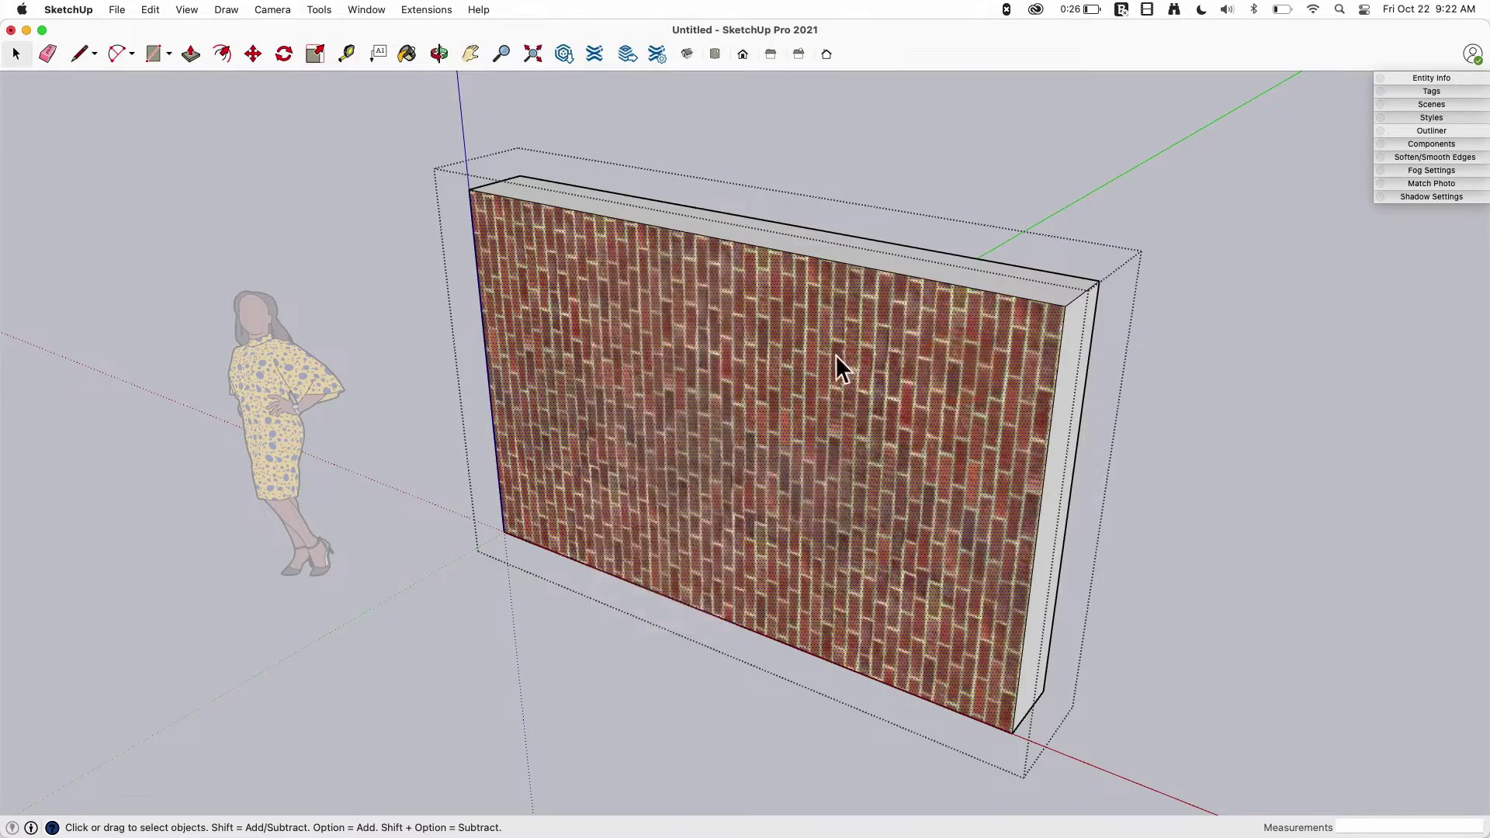
shift+click(816, 253)
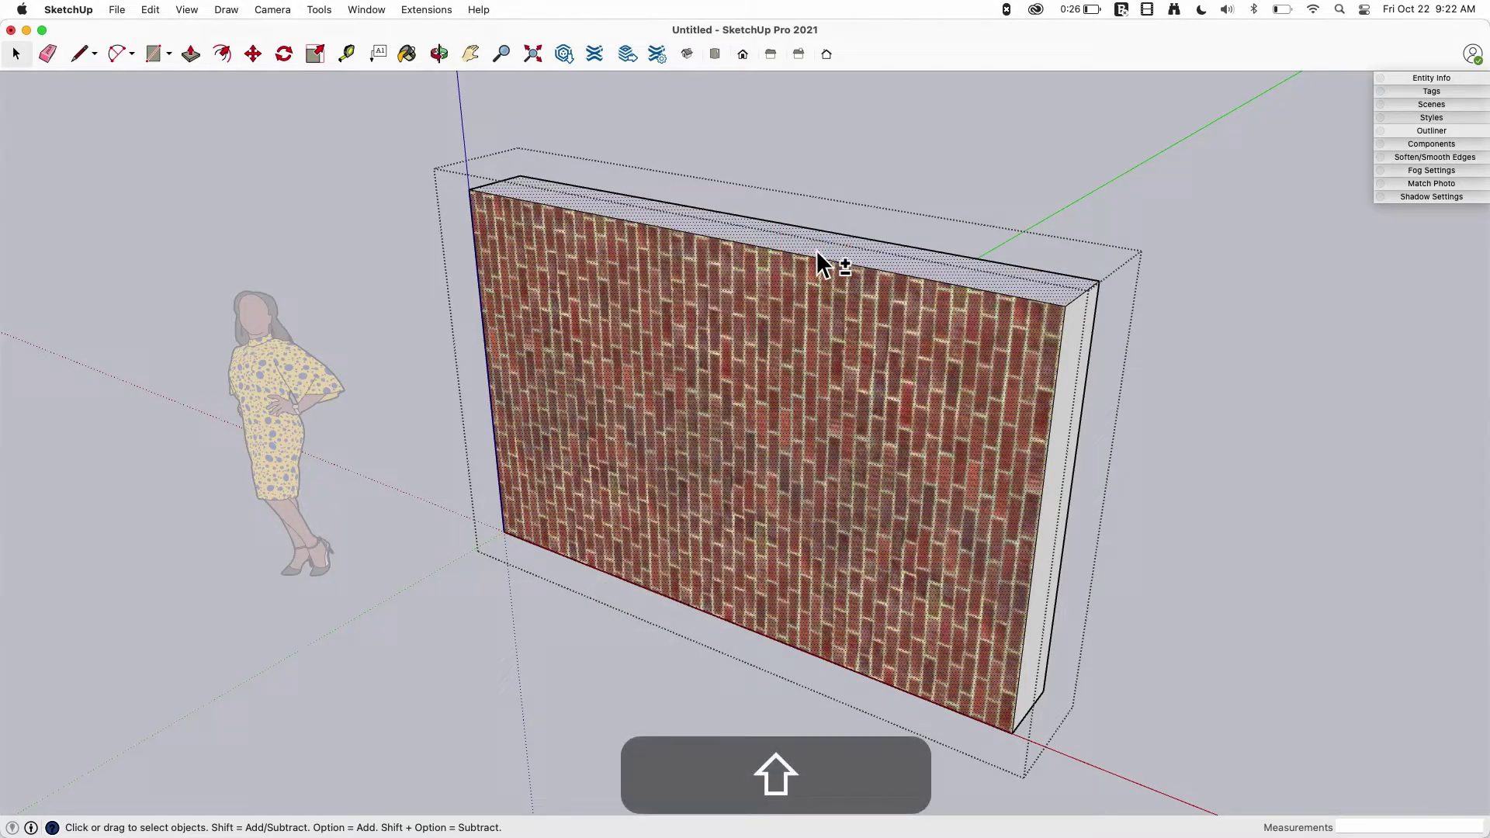
Dismiss the context menu and deselect the top face, keeping only the front brick face selected.
right_click(718, 300)
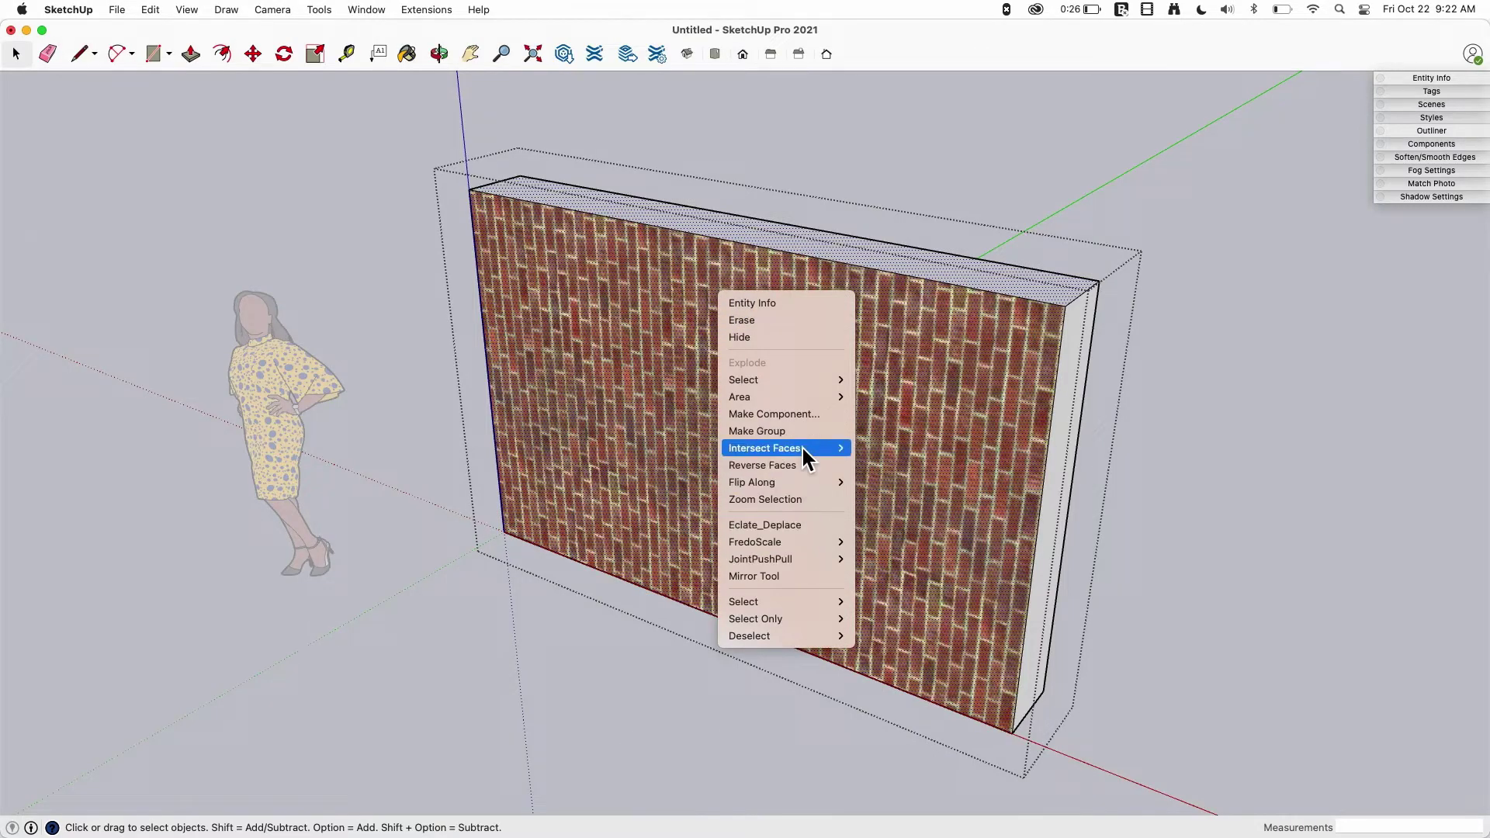
click(590, 449)
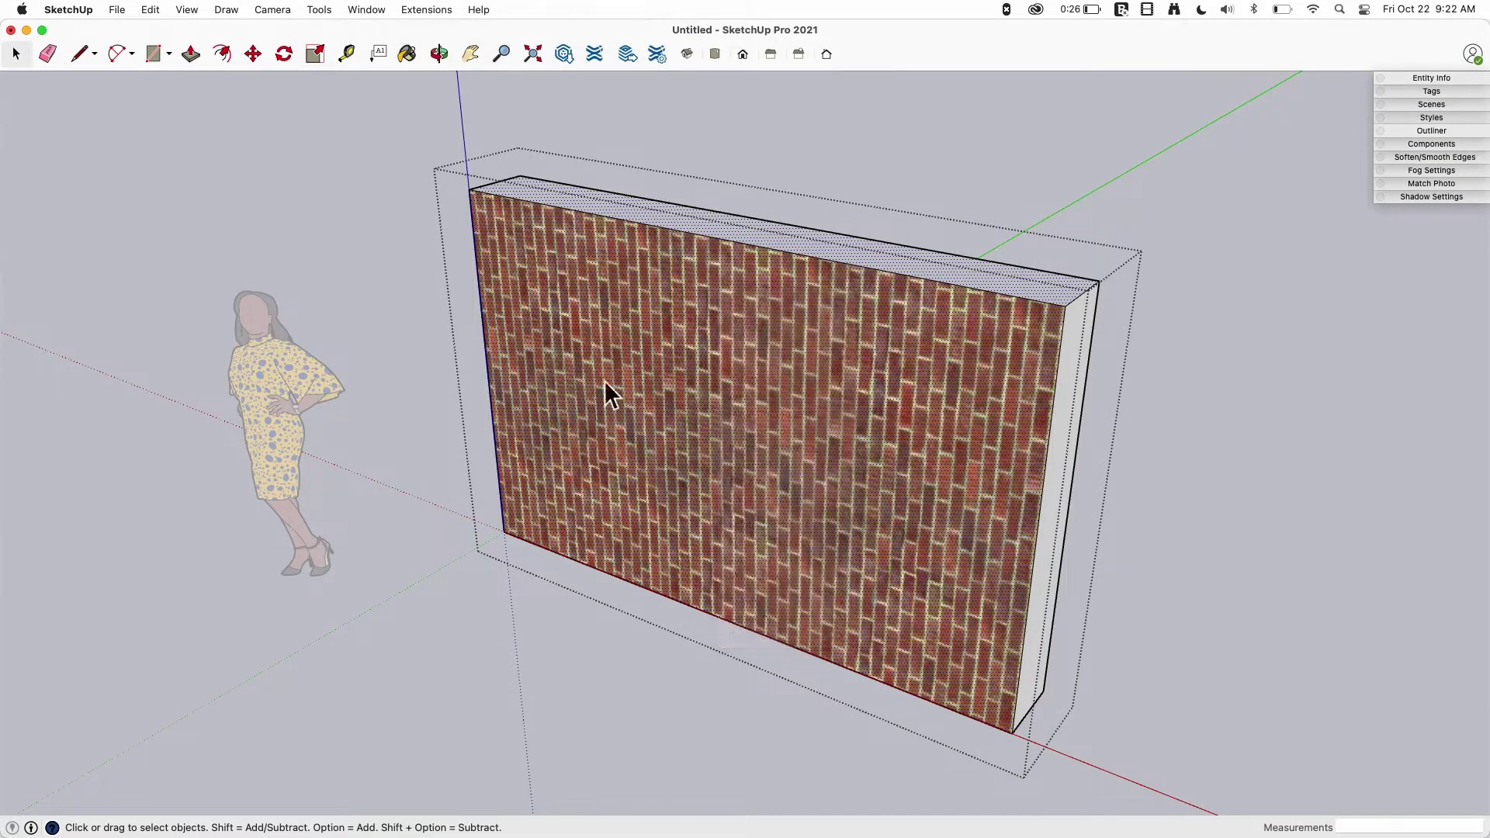
click(602, 246)
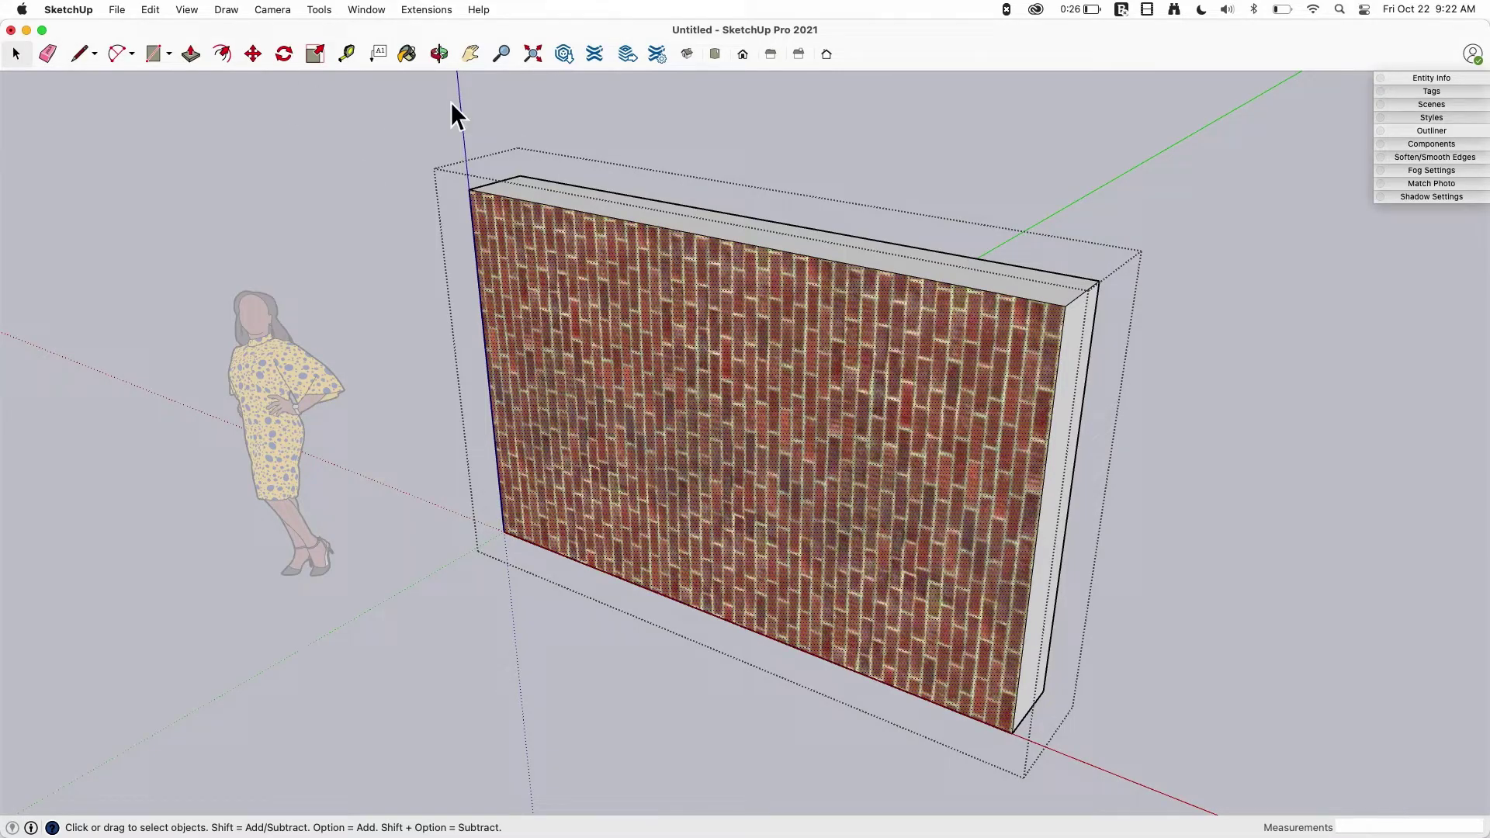
click(186, 11)
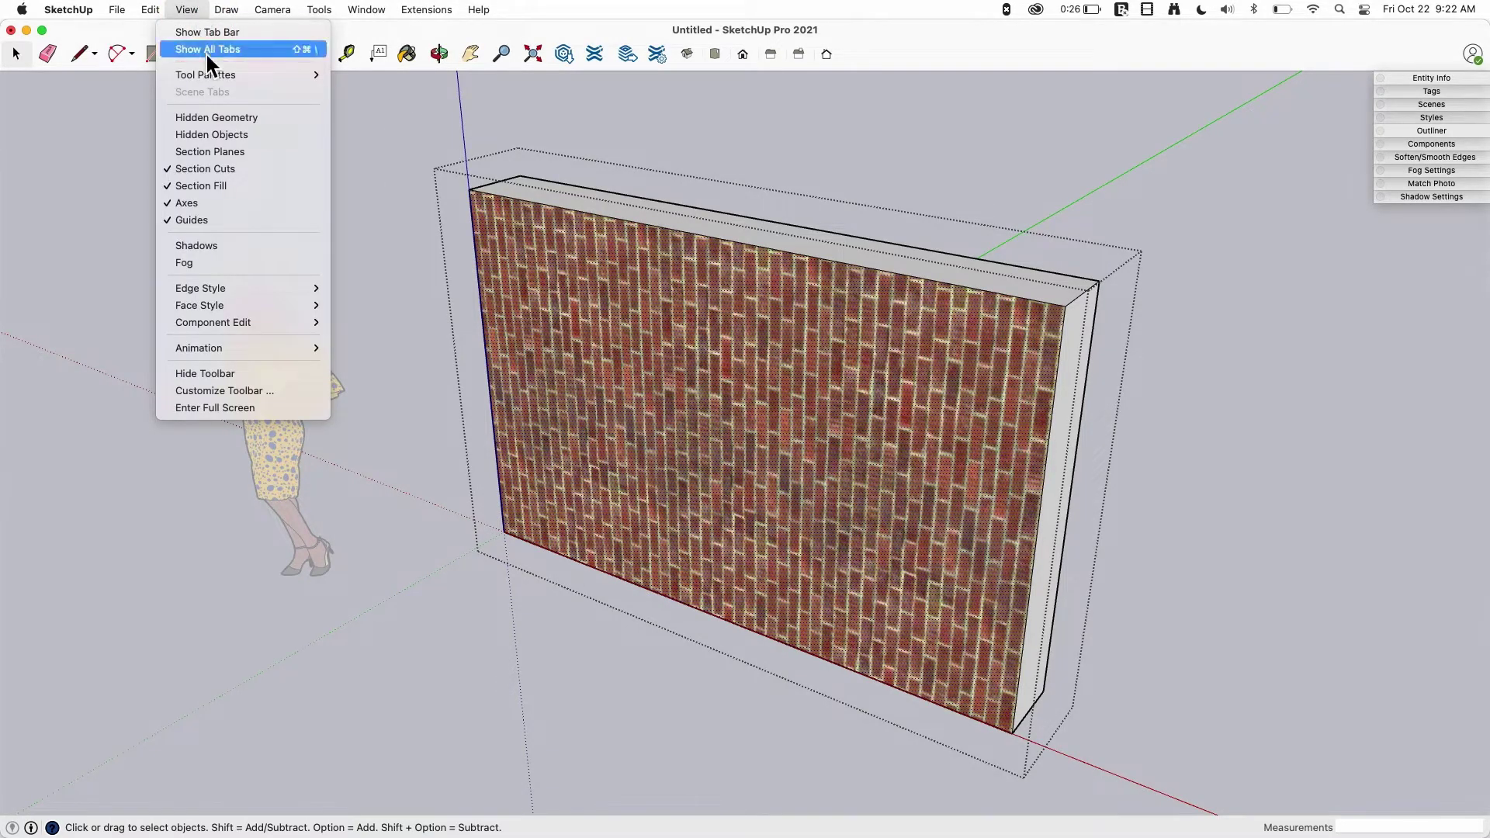
click(253, 117)
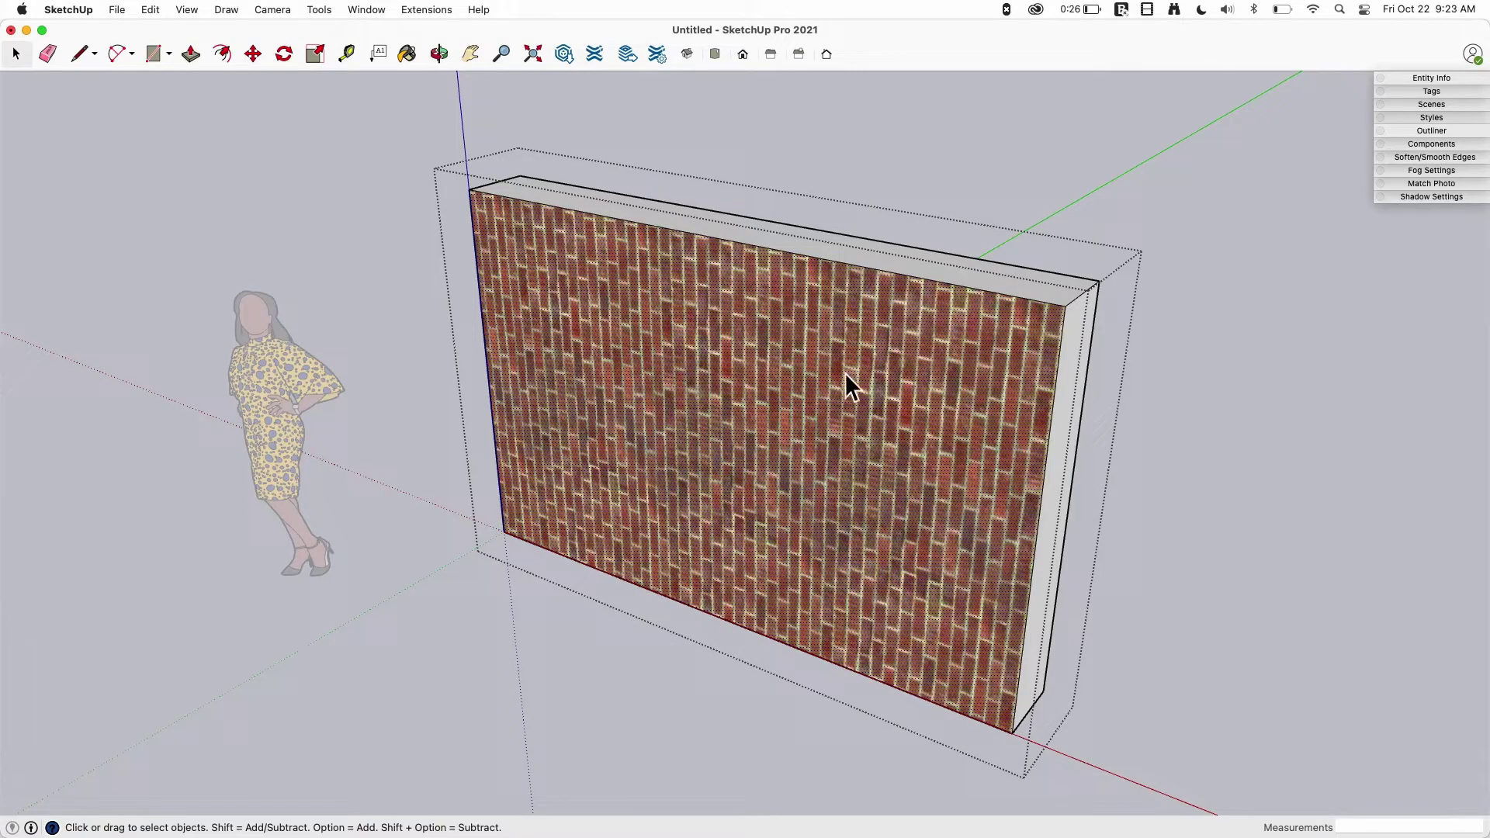
click(187, 10)
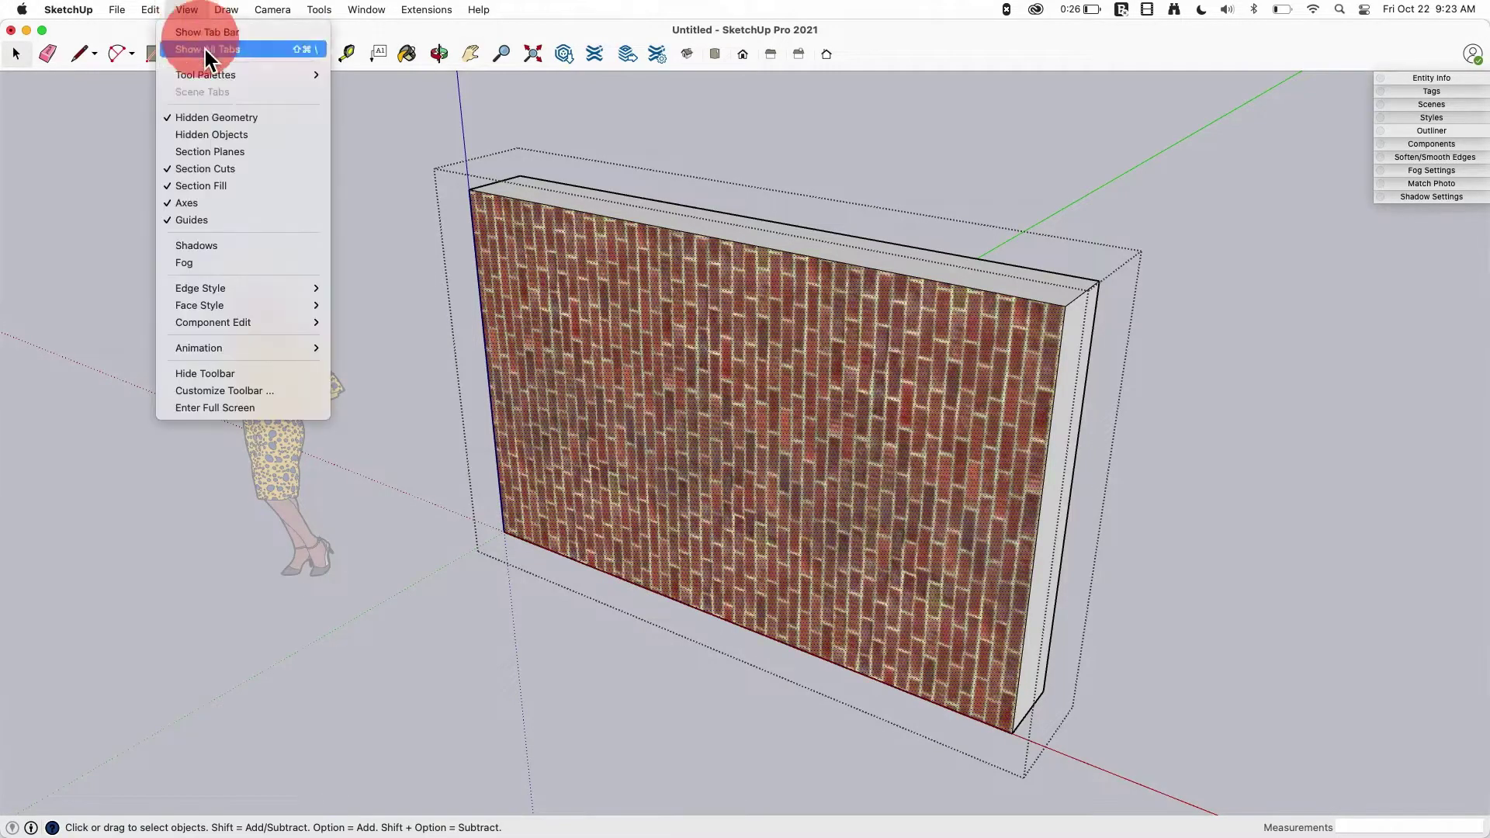
click(224, 118)
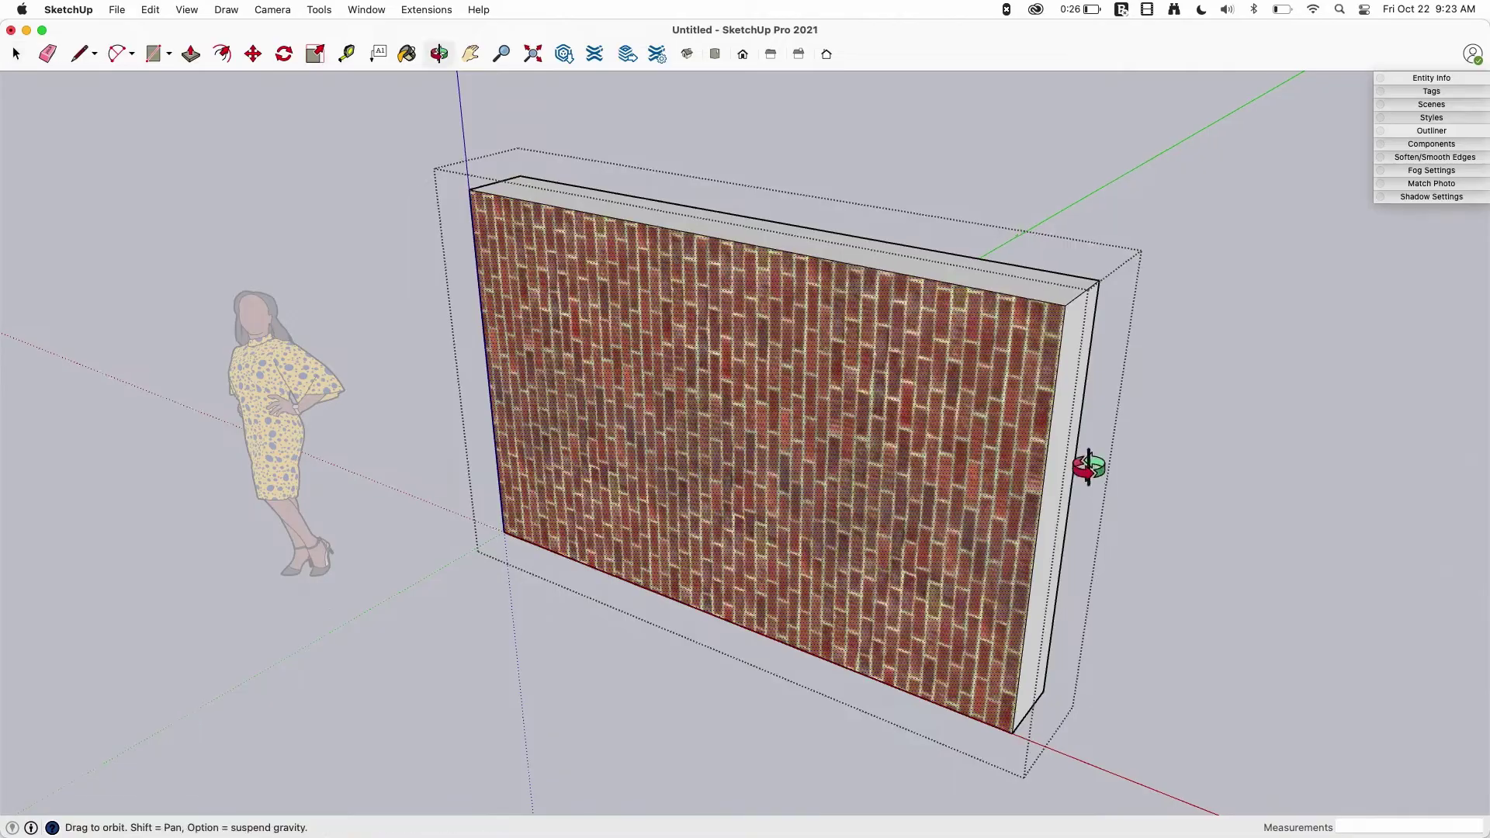
Put the wall's front brick face into Texture > Position mode and orbit to view it.
middle_drag(811, 374, 888, 478)
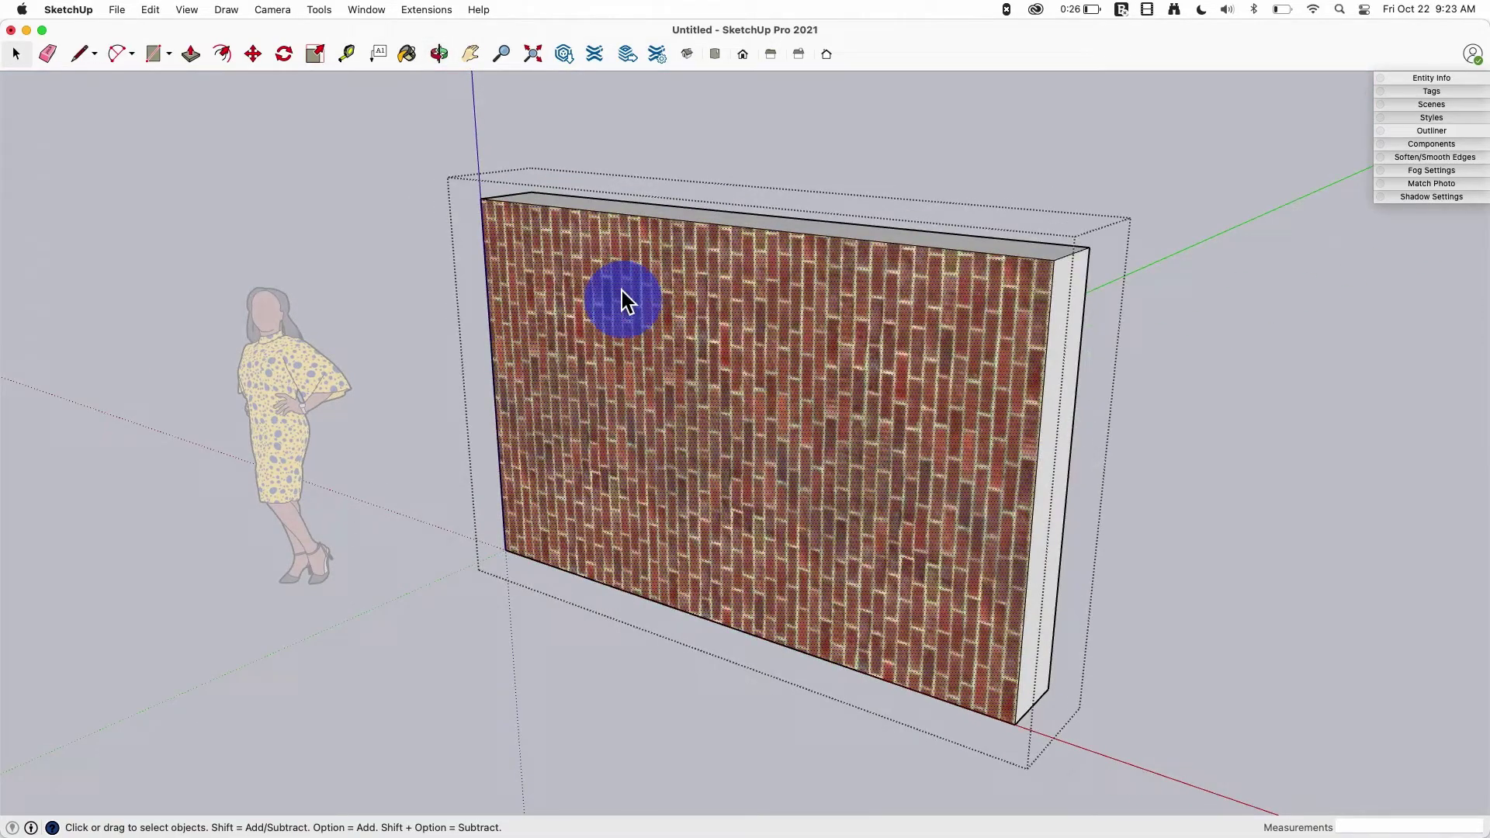
right_click(623, 298)
mouse_move(653, 504)
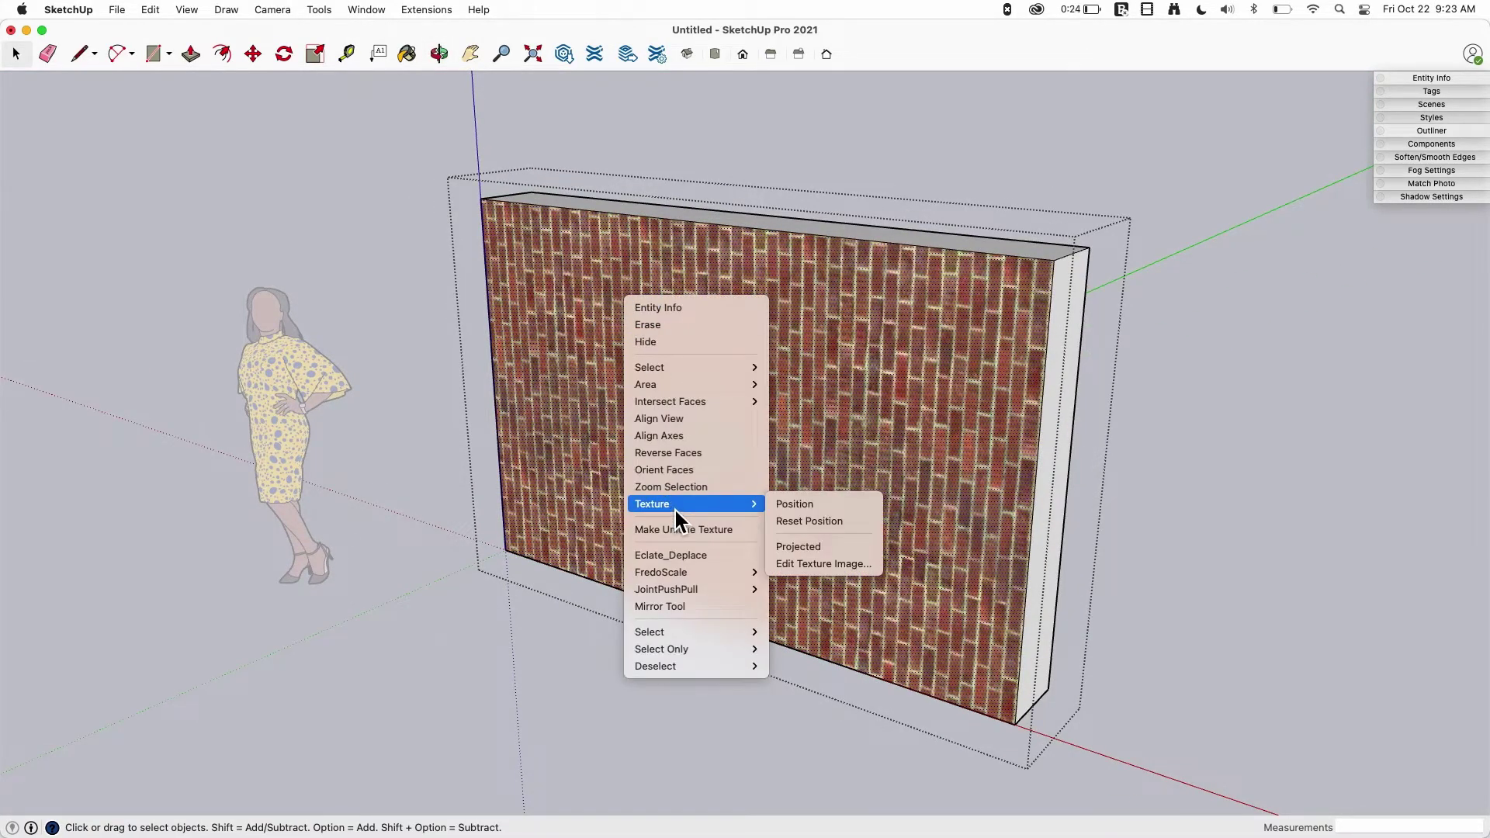
click(804, 503)
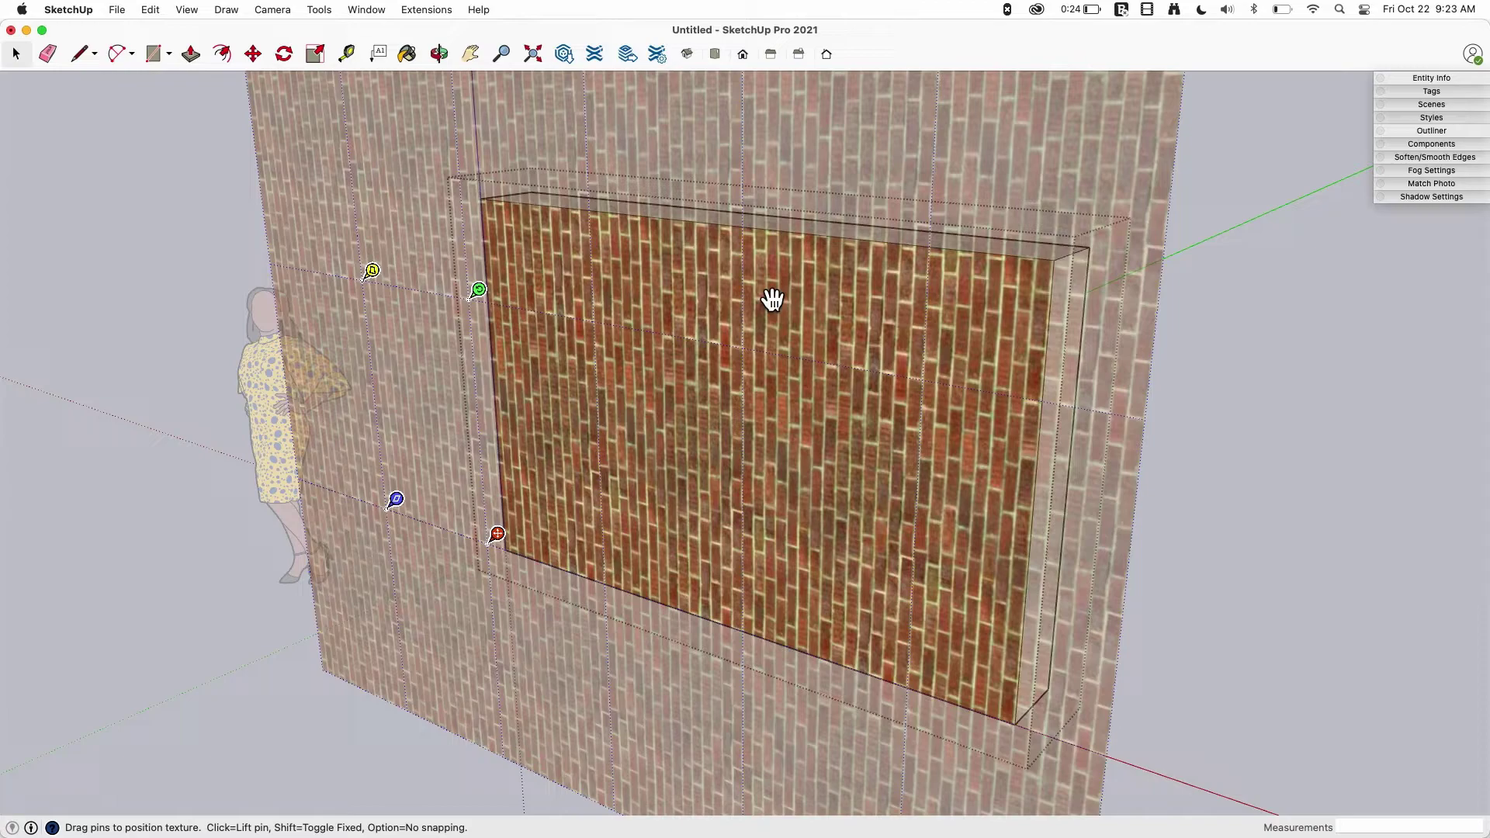
scroll(757, 290, down, 3)
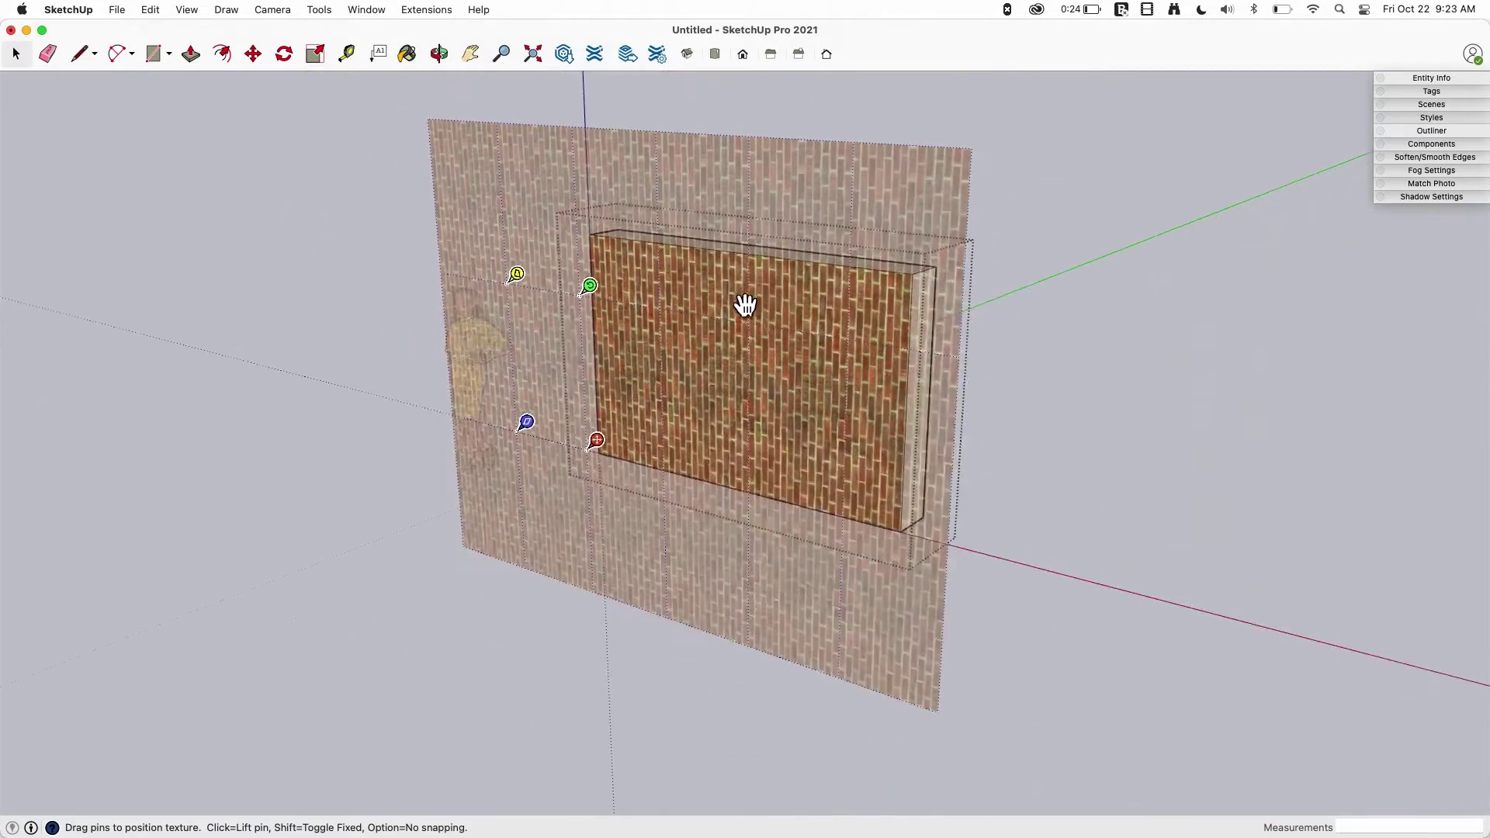
mouse_move(398, 291)
middle_down()
mouse_move(298, 359)
mouse_move(714, 356)
middle_up()
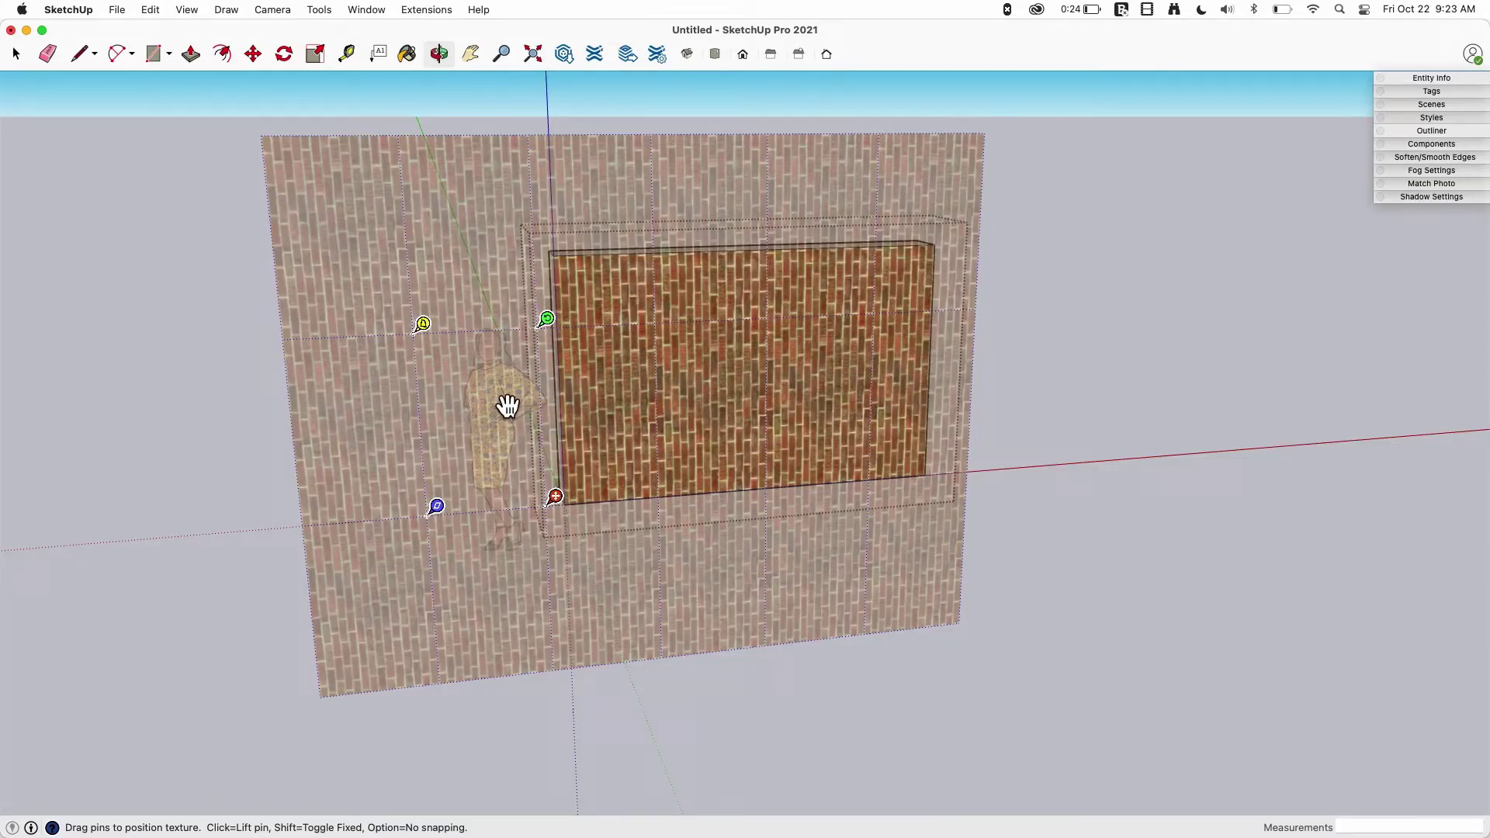
scroll(556, 335, up, 3)
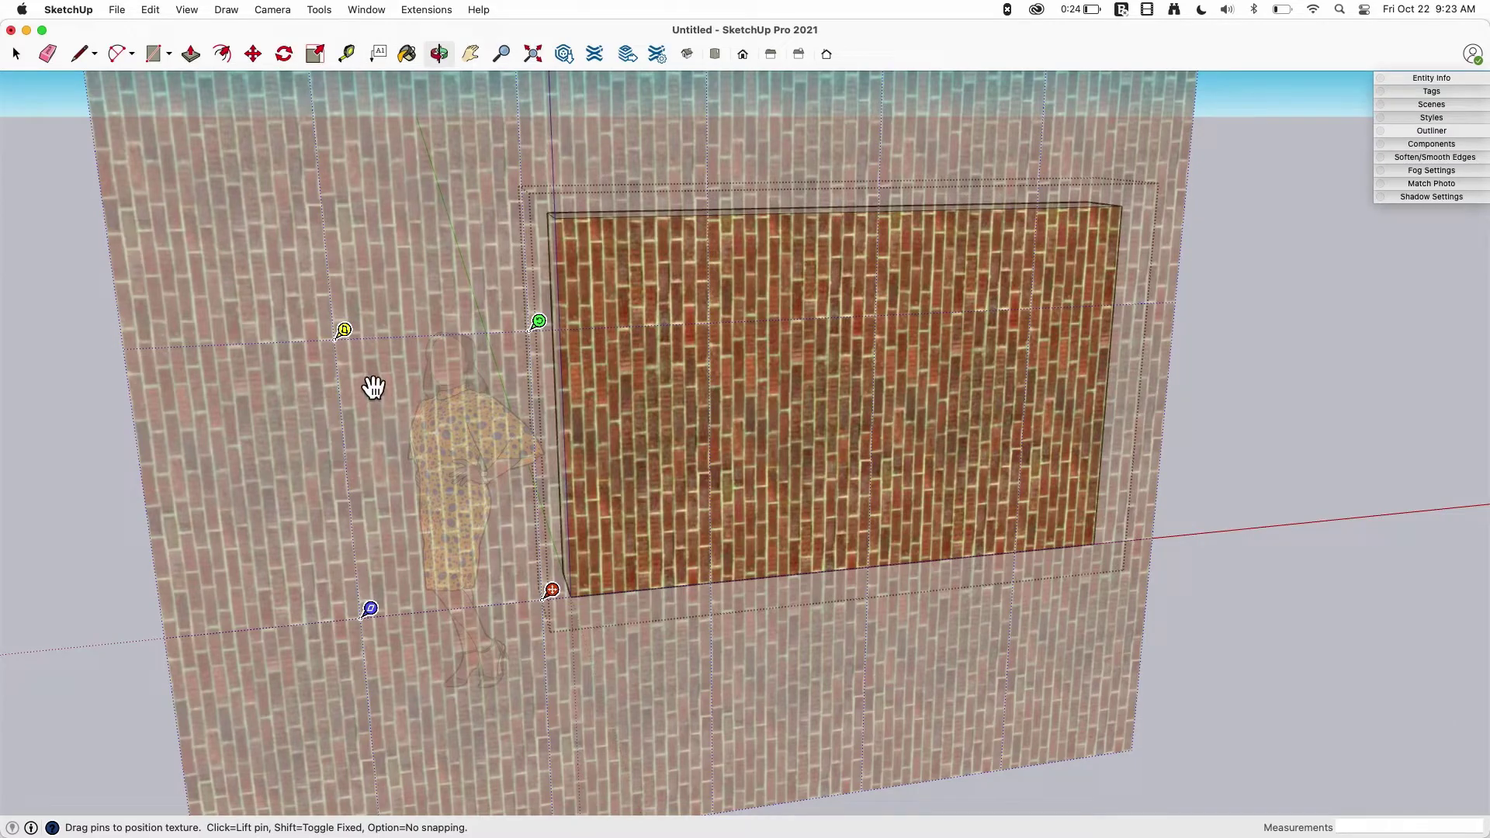
right_click(346, 331)
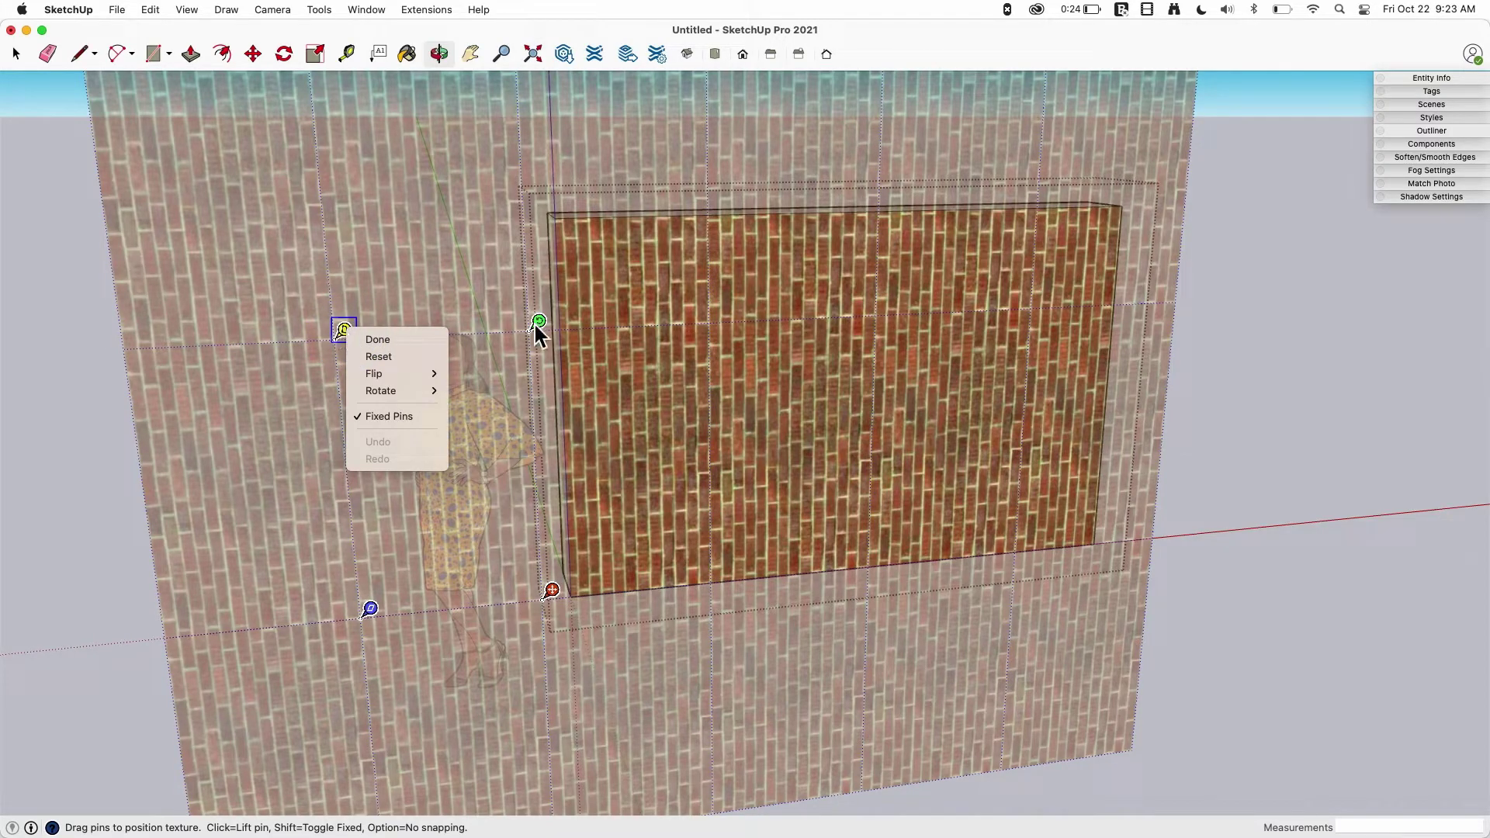
click(388, 419)
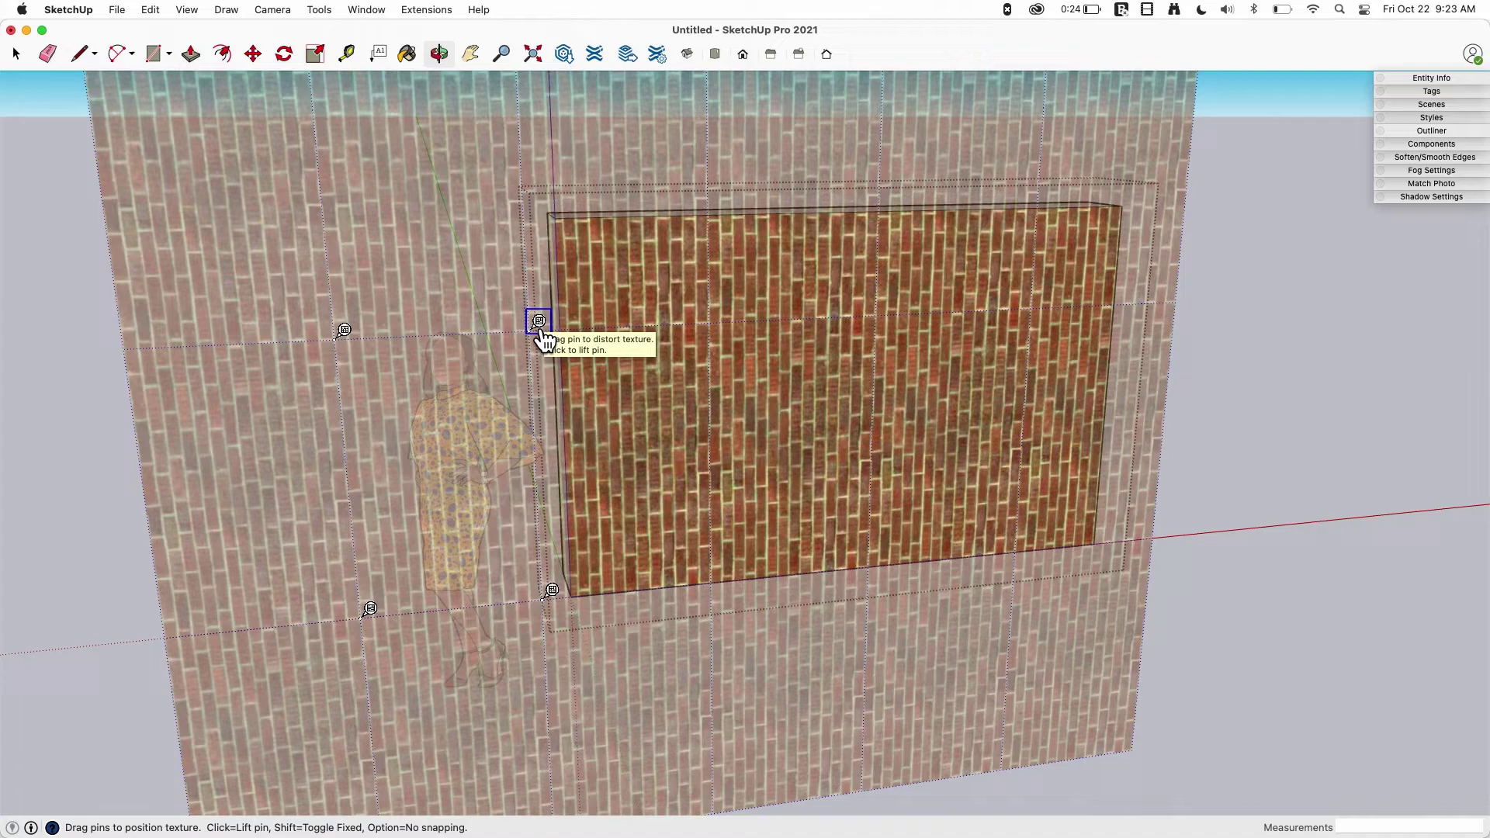
right_click(347, 330)
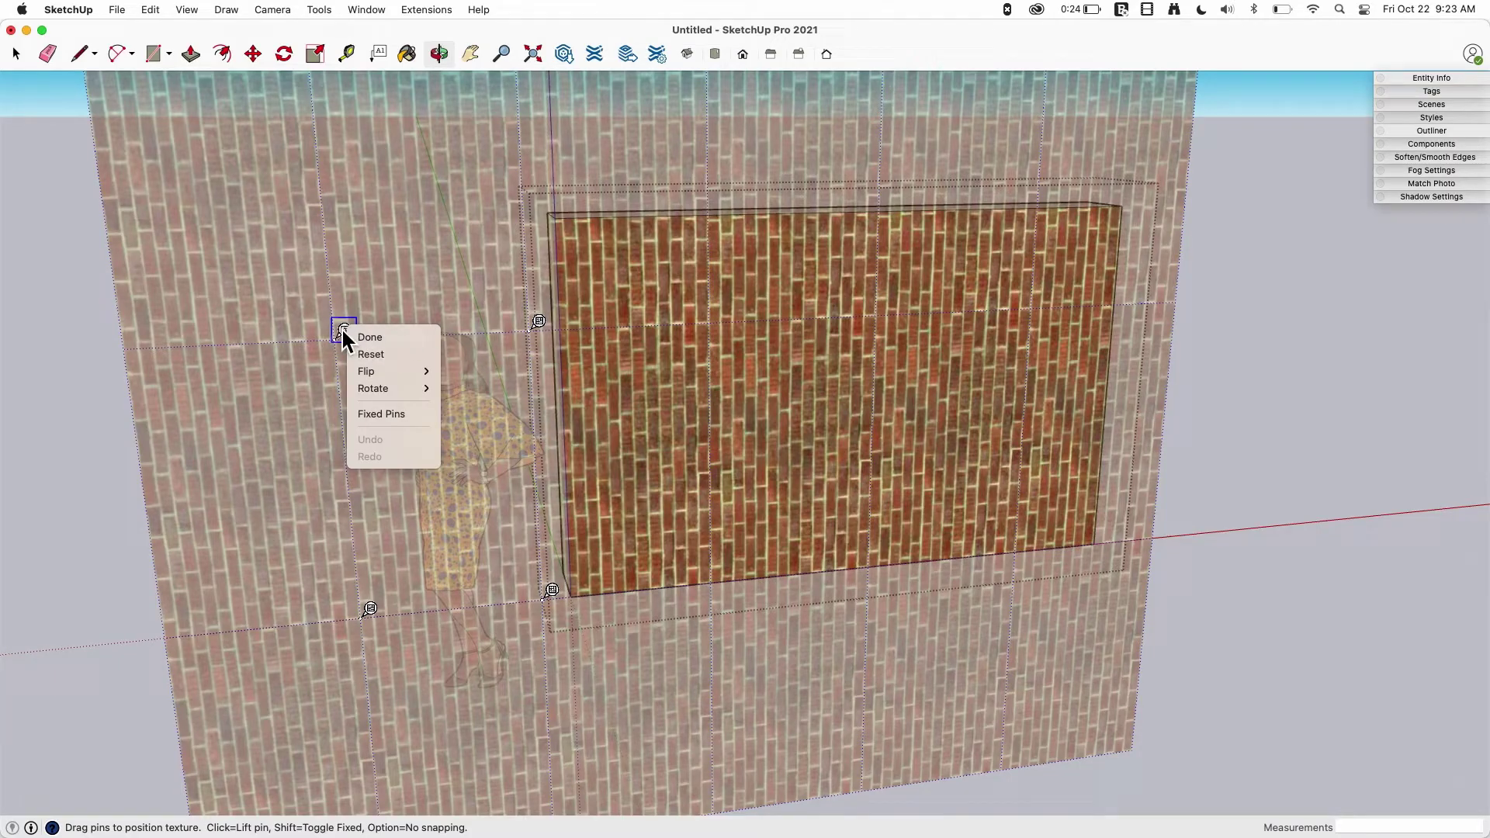
click(383, 417)
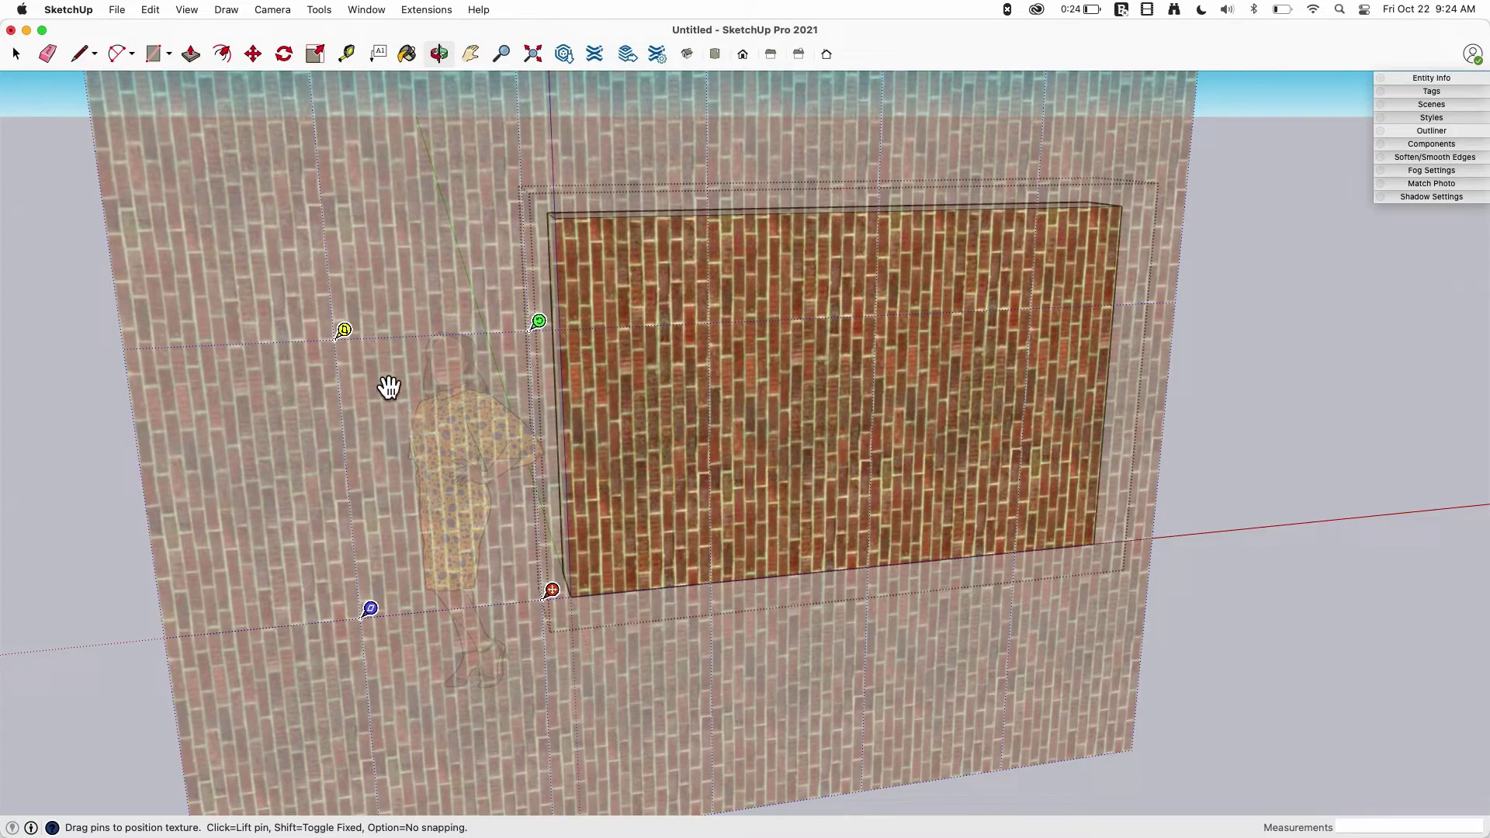
Slide the brick texture until its yellow pin sits at the wall's top-left corner.
drag(390, 385, 887, 383)
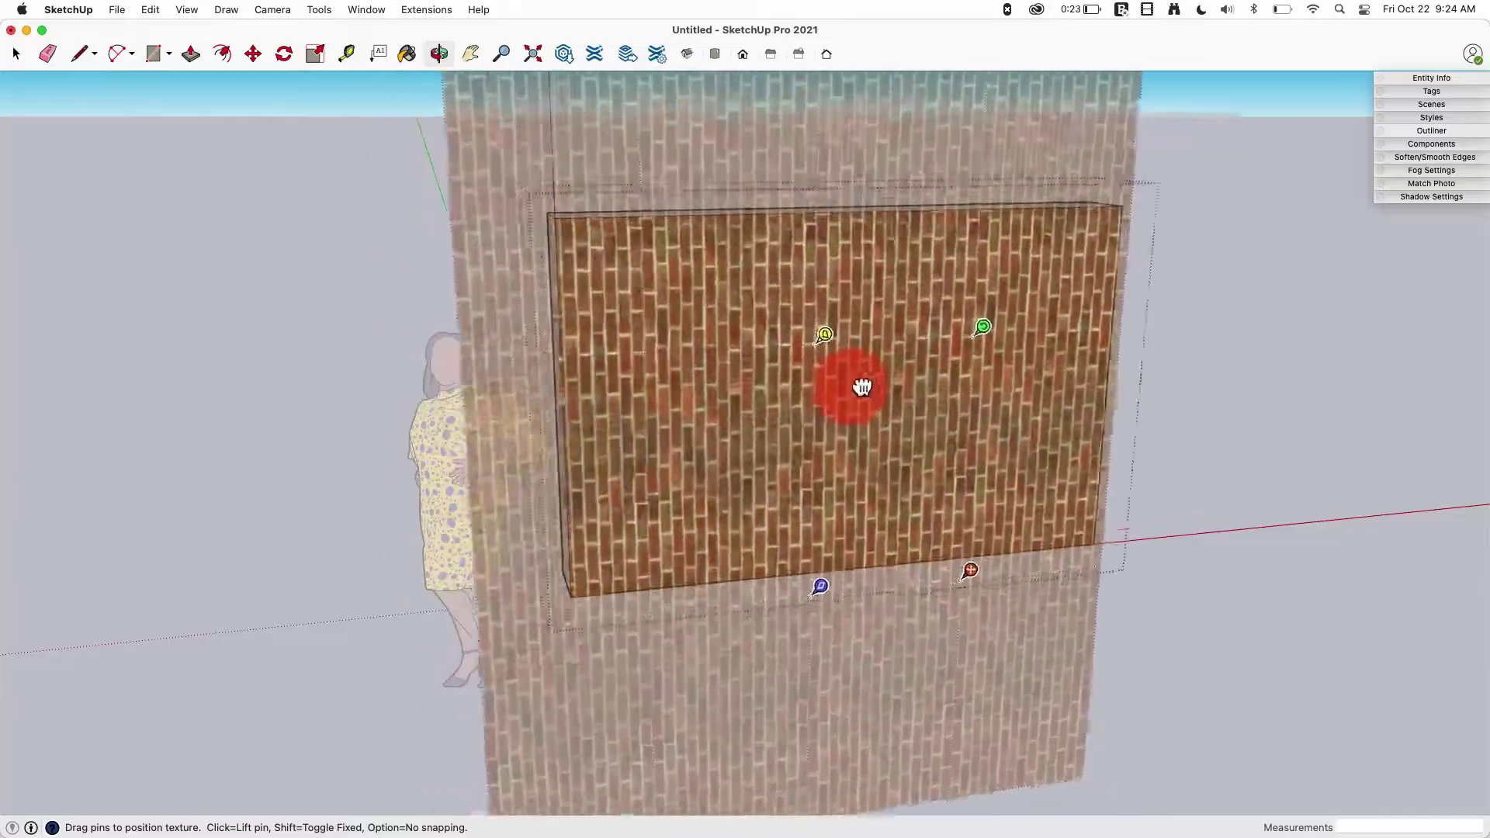
mouse_move(886, 382)
mouse_down()
mouse_move(932, 327)
mouse_move(898, 341)
mouse_up()
scroll(607, 254, up, 3)
scroll(892, 383, up, 3)
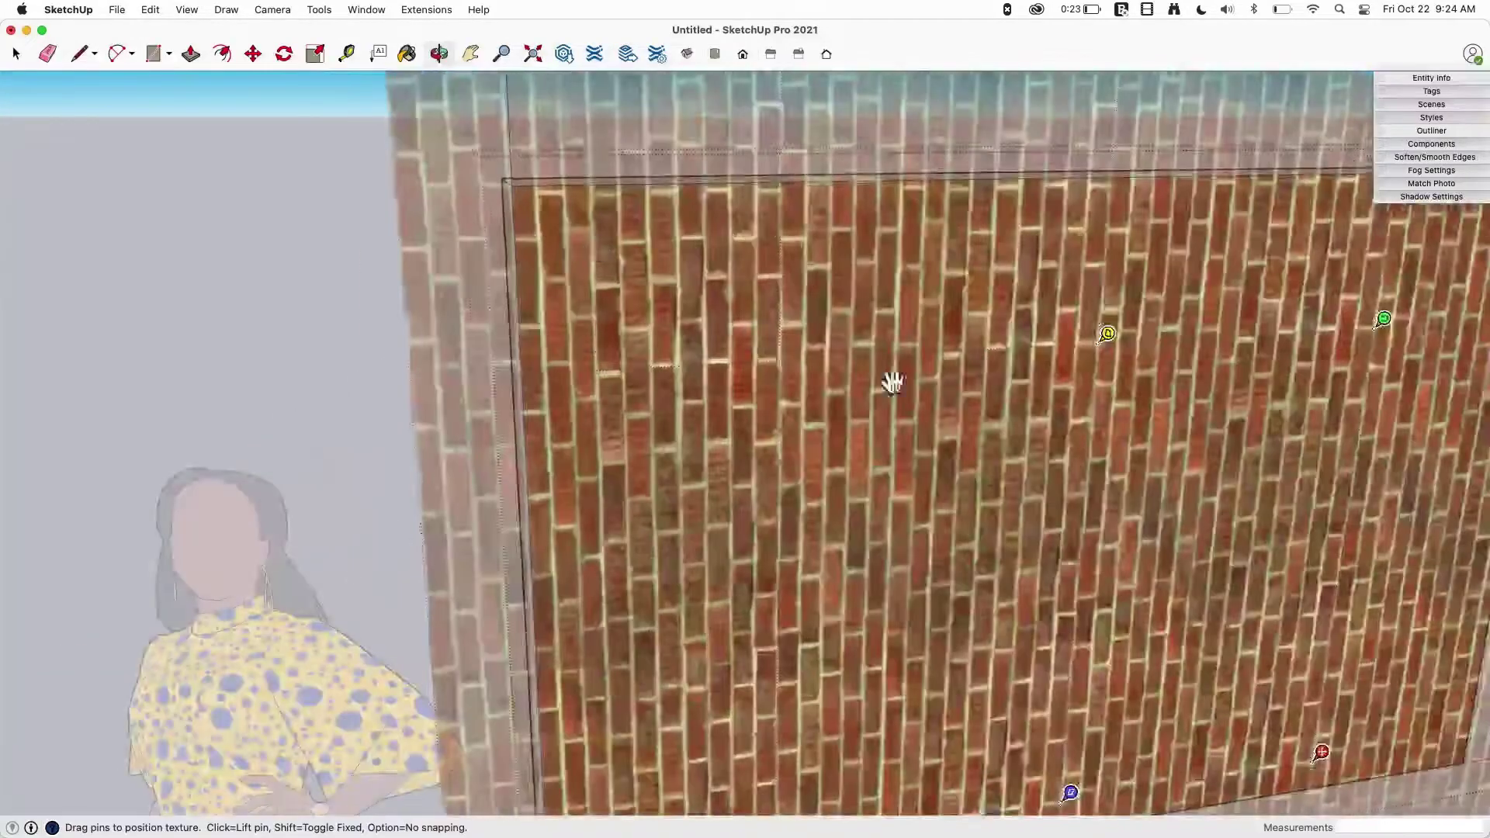
mouse_move(1180, 442)
mouse_down()
mouse_move(976, 325)
mouse_move(658, 319)
mouse_up()
drag(559, 229, 560, 229)
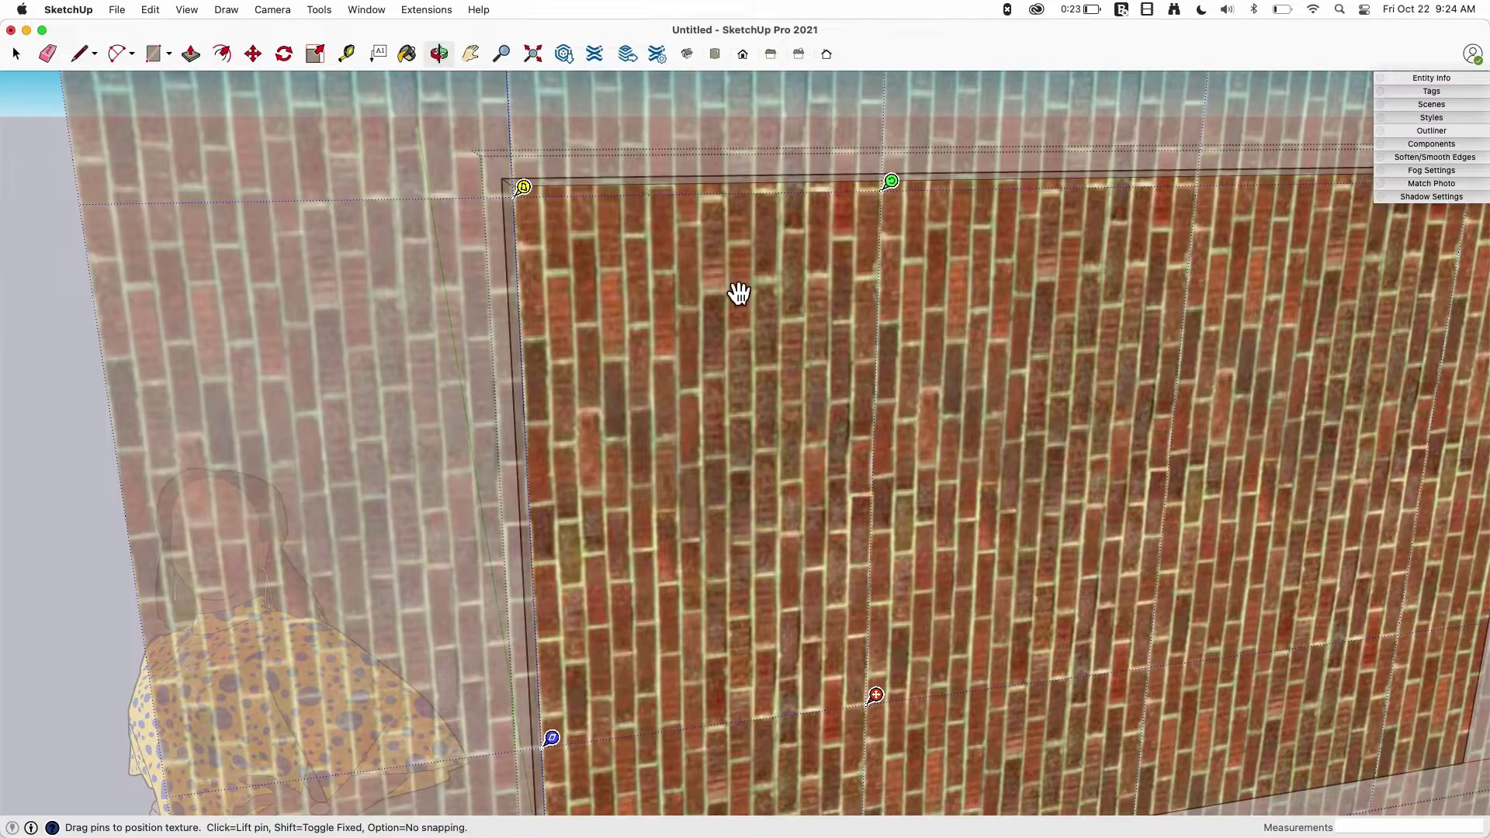
drag(739, 291, 722, 289)
scroll(552, 156, down, 3)
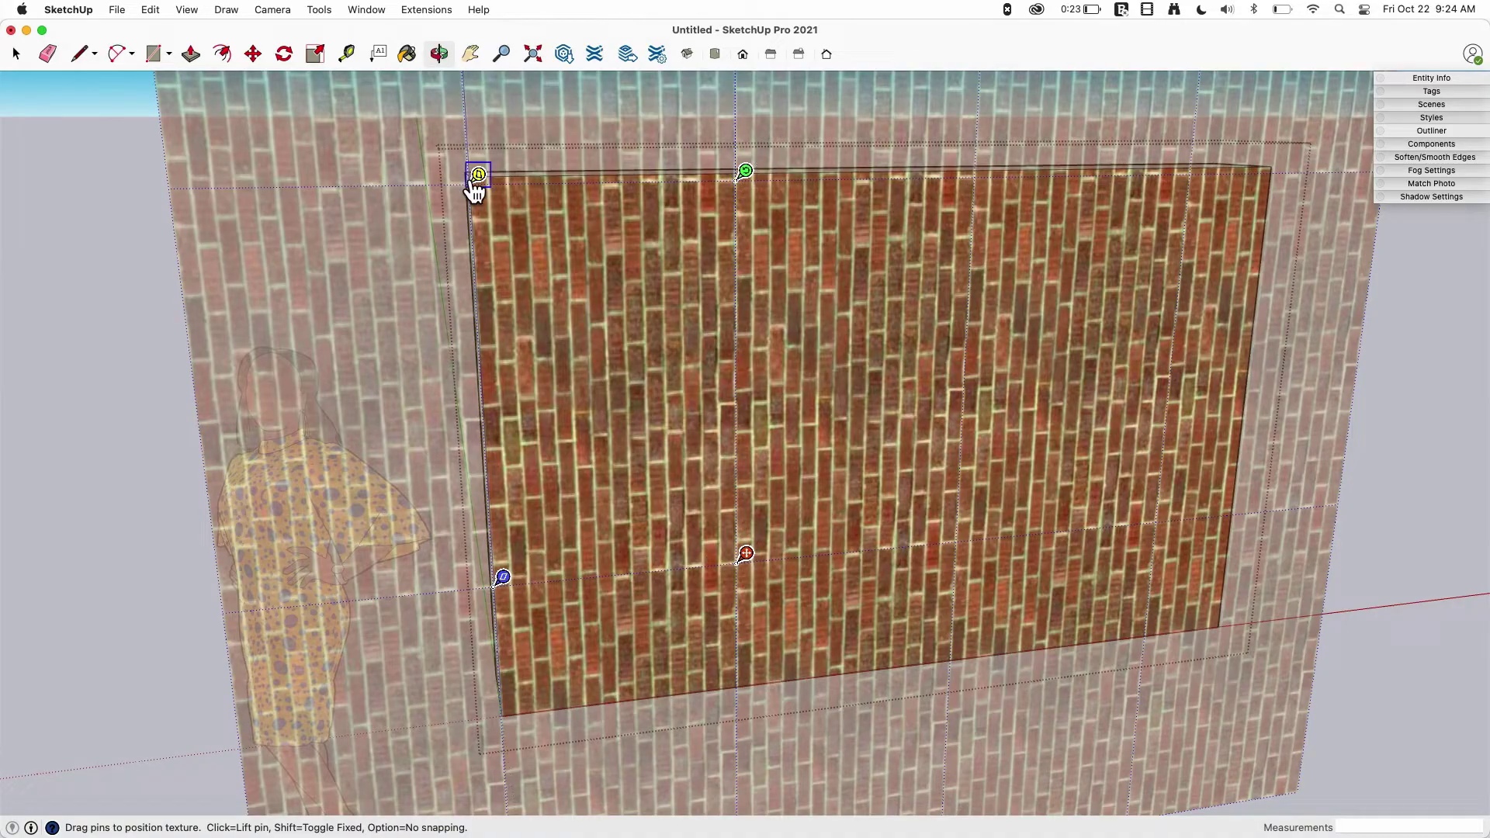
Anchor the yellow pin on the top-left corner and drag the red pin to rescale the bricks.
mouse_move(479, 176)
mouse_down()
mouse_move(500, 166)
mouse_move(409, 167)
mouse_move(419, 222)
mouse_move(499, 240)
mouse_move(652, 216)
mouse_move(484, 174)
mouse_move(598, 222)
mouse_move(582, 300)
mouse_move(486, 306)
mouse_move(452, 408)
mouse_move(532, 522)
mouse_move(484, 190)
mouse_up()
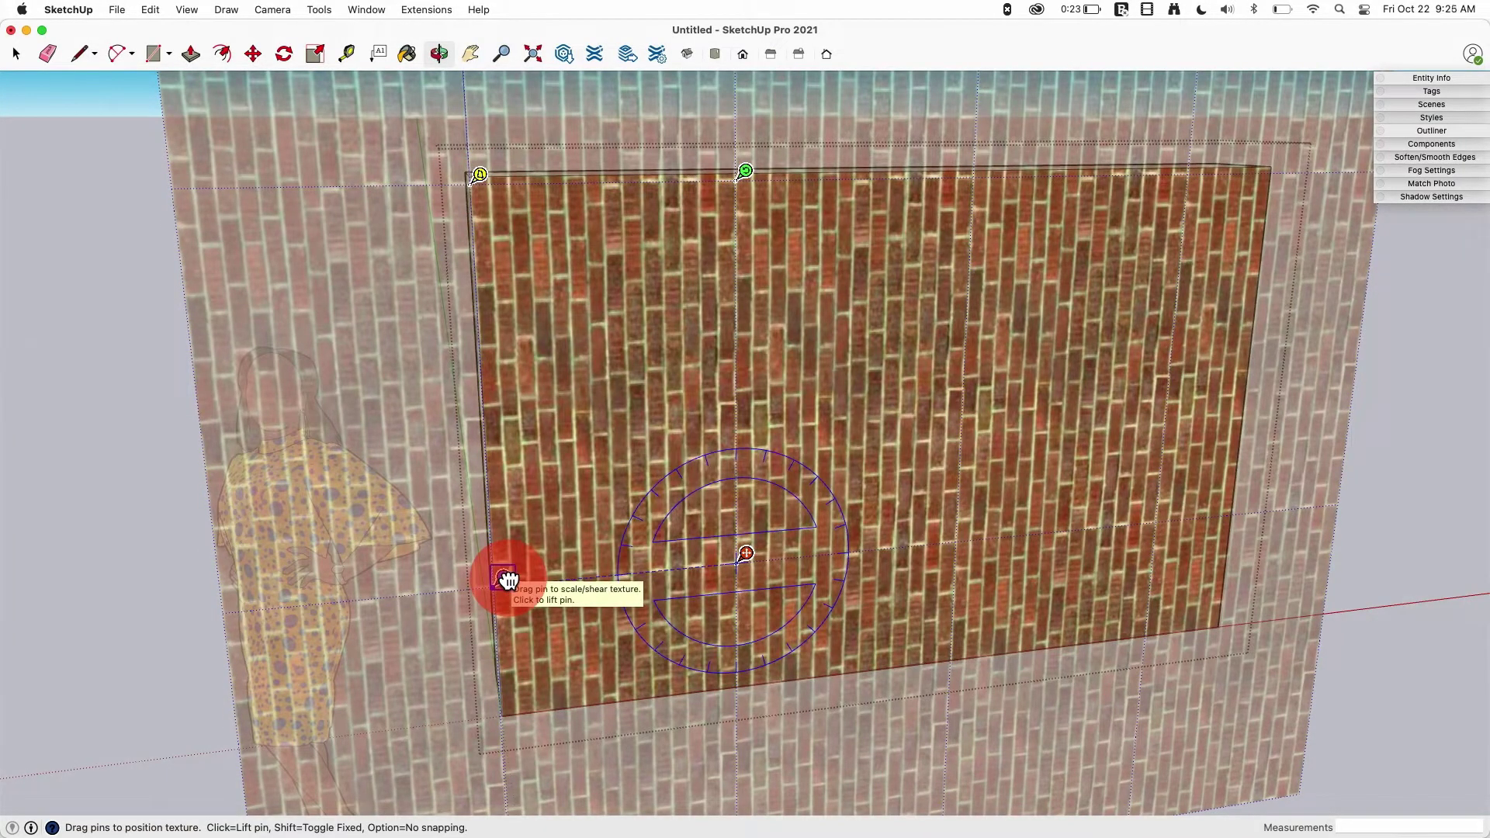
mouse_move(507, 580)
mouse_down()
mouse_move(342, 585)
mouse_move(292, 563)
mouse_move(356, 159)
mouse_move(395, 585)
mouse_move(294, 603)
mouse_move(280, 252)
mouse_move(290, 72)
mouse_move(365, 400)
mouse_move(450, 592)
mouse_move(499, 613)
mouse_move(501, 647)
mouse_up()
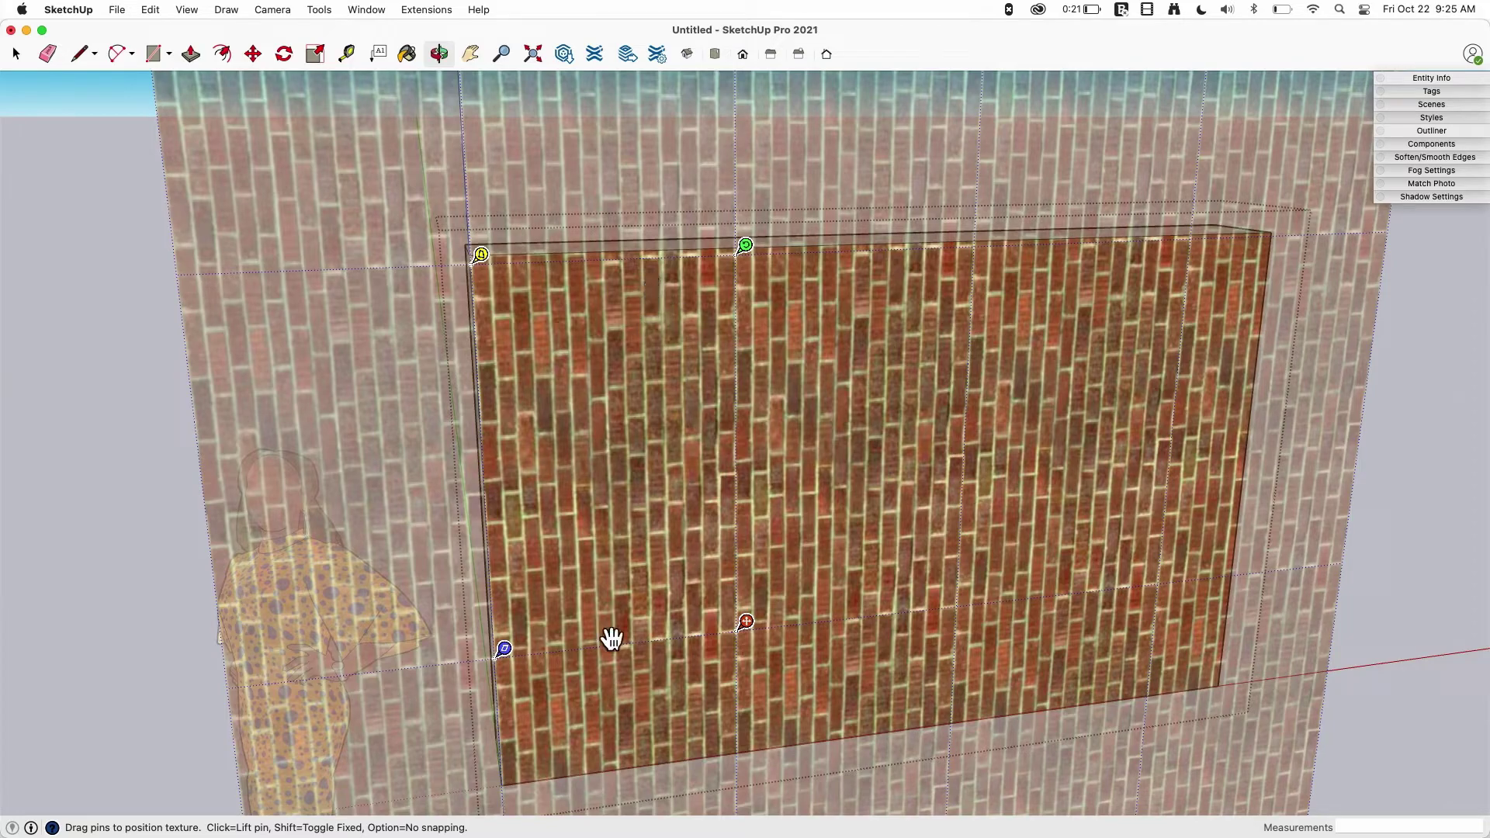
Move the texture pins toward the bottom edge and skew the brick pattern with the yellow and blue pins.
mouse_move(745, 624)
mouse_down()
mouse_move(888, 531)
mouse_move(761, 612)
mouse_up()
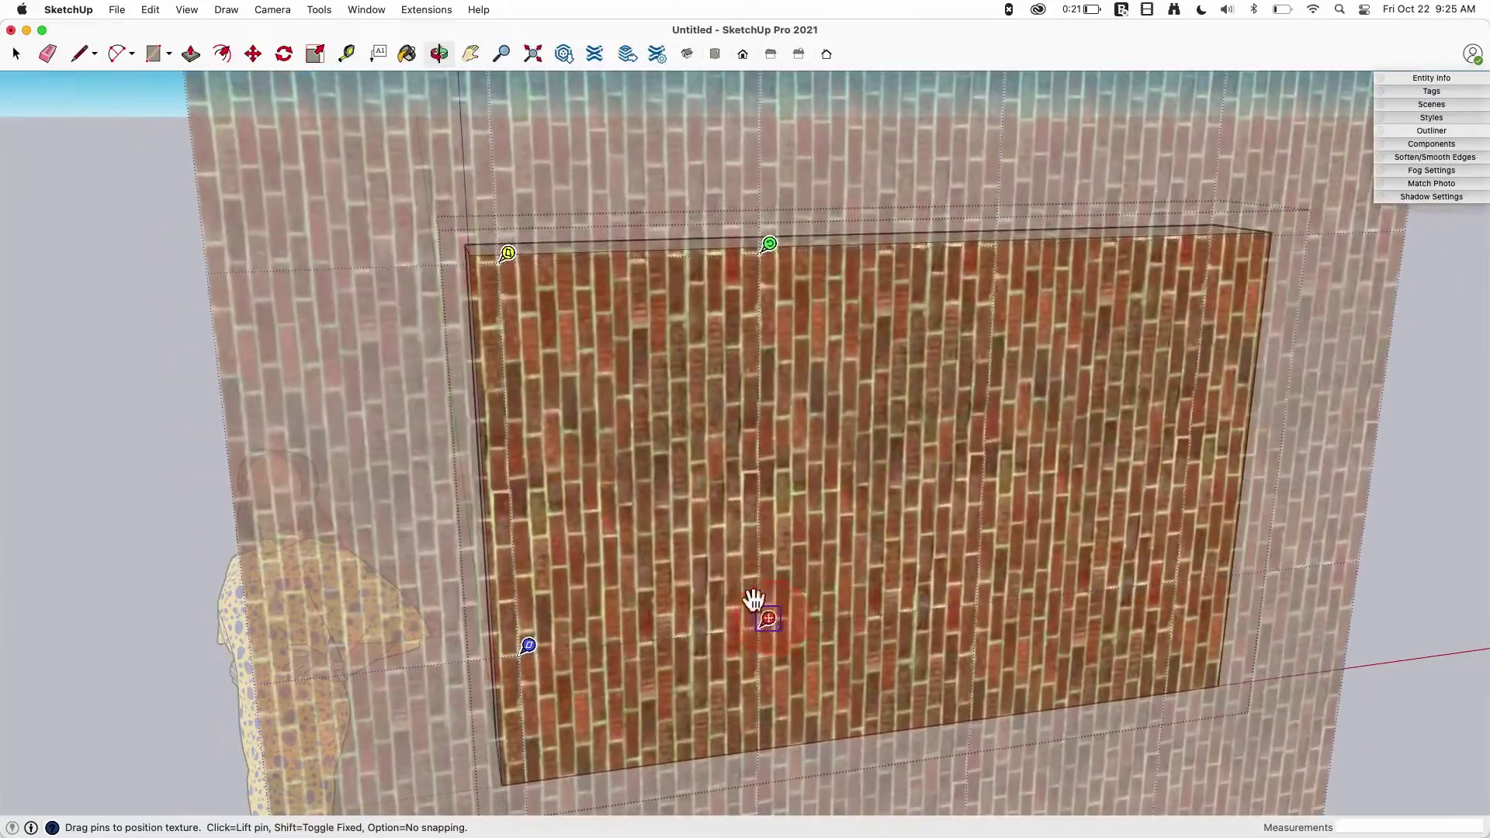
mouse_move(606, 380)
mouse_down()
mouse_move(599, 370)
mouse_move(630, 353)
mouse_up()
click(796, 595)
mouse_move(796, 595)
mouse_down()
mouse_move(828, 667)
mouse_move(797, 680)
mouse_up()
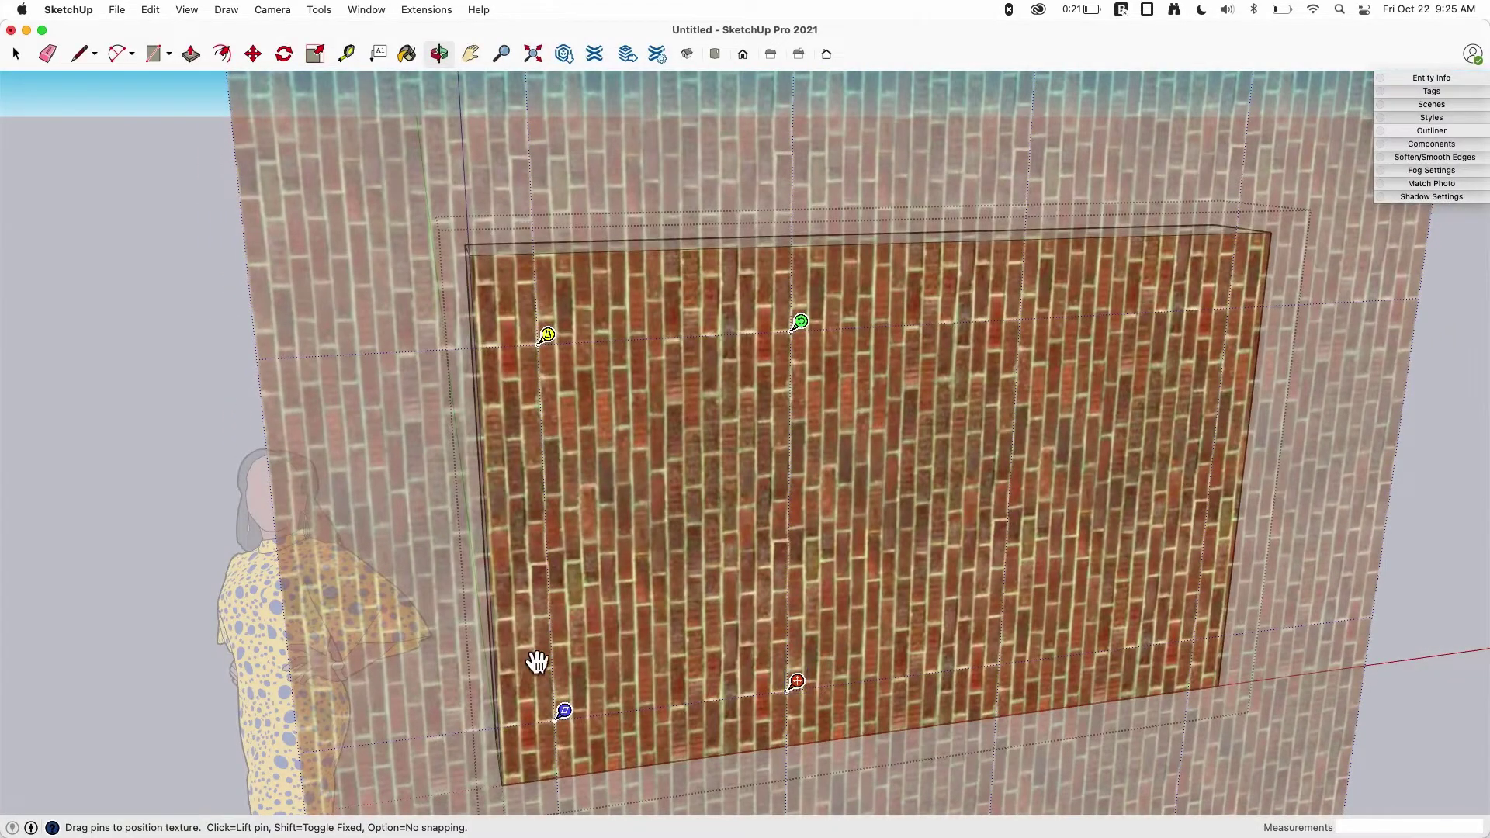
mouse_move(547, 336)
mouse_down()
mouse_move(550, 588)
mouse_move(553, 338)
mouse_move(649, 459)
mouse_move(618, 431)
mouse_move(609, 389)
mouse_move(548, 342)
mouse_up()
mouse_move(561, 710)
mouse_down()
mouse_move(649, 710)
mouse_move(657, 566)
mouse_move(563, 711)
mouse_up()
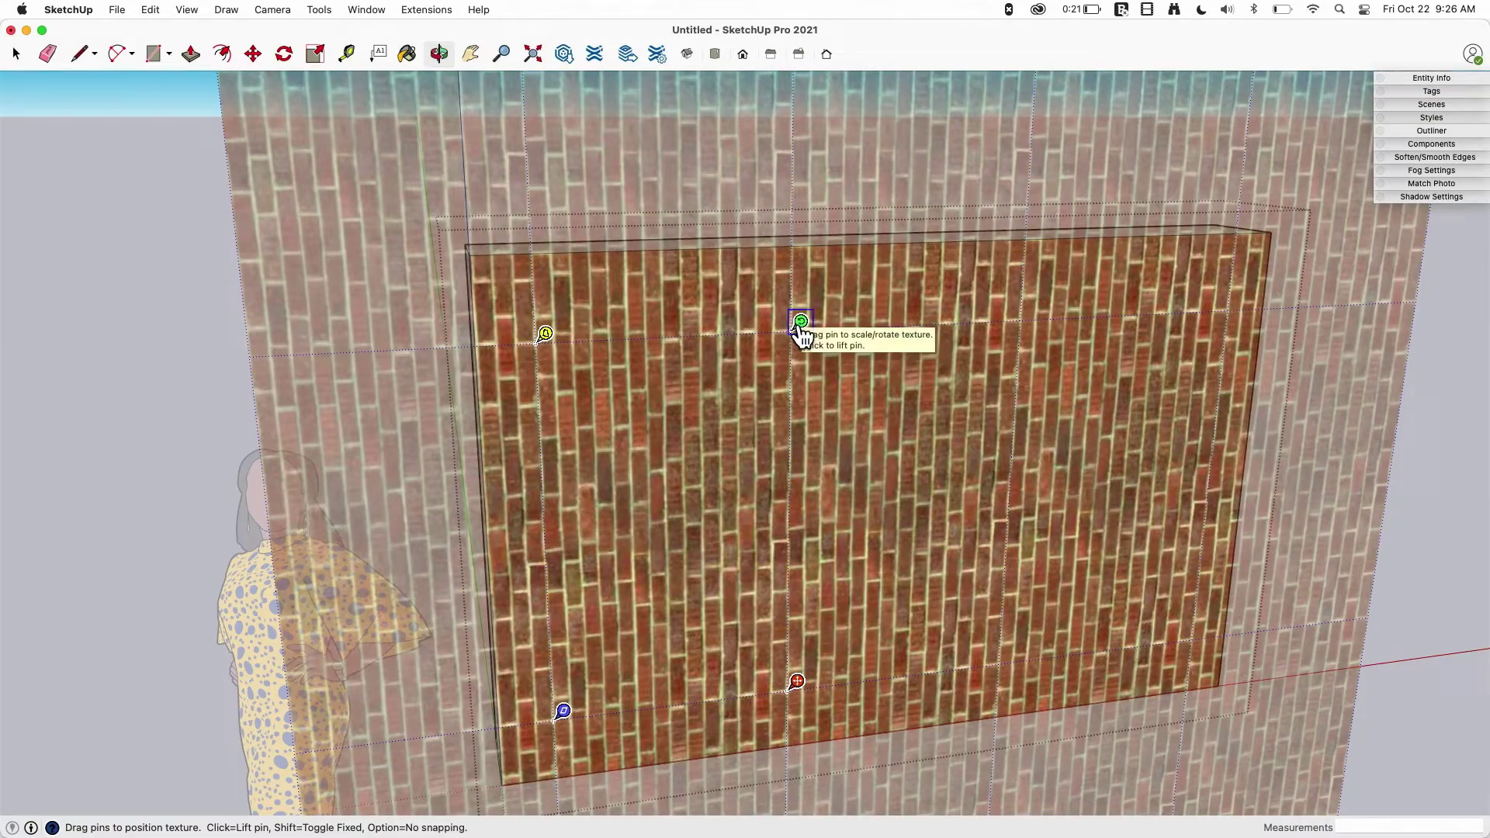
Drag the green pin to rotate the bricks 90° into horizontal courses and enlarge them.
drag(802, 328, 800, 331)
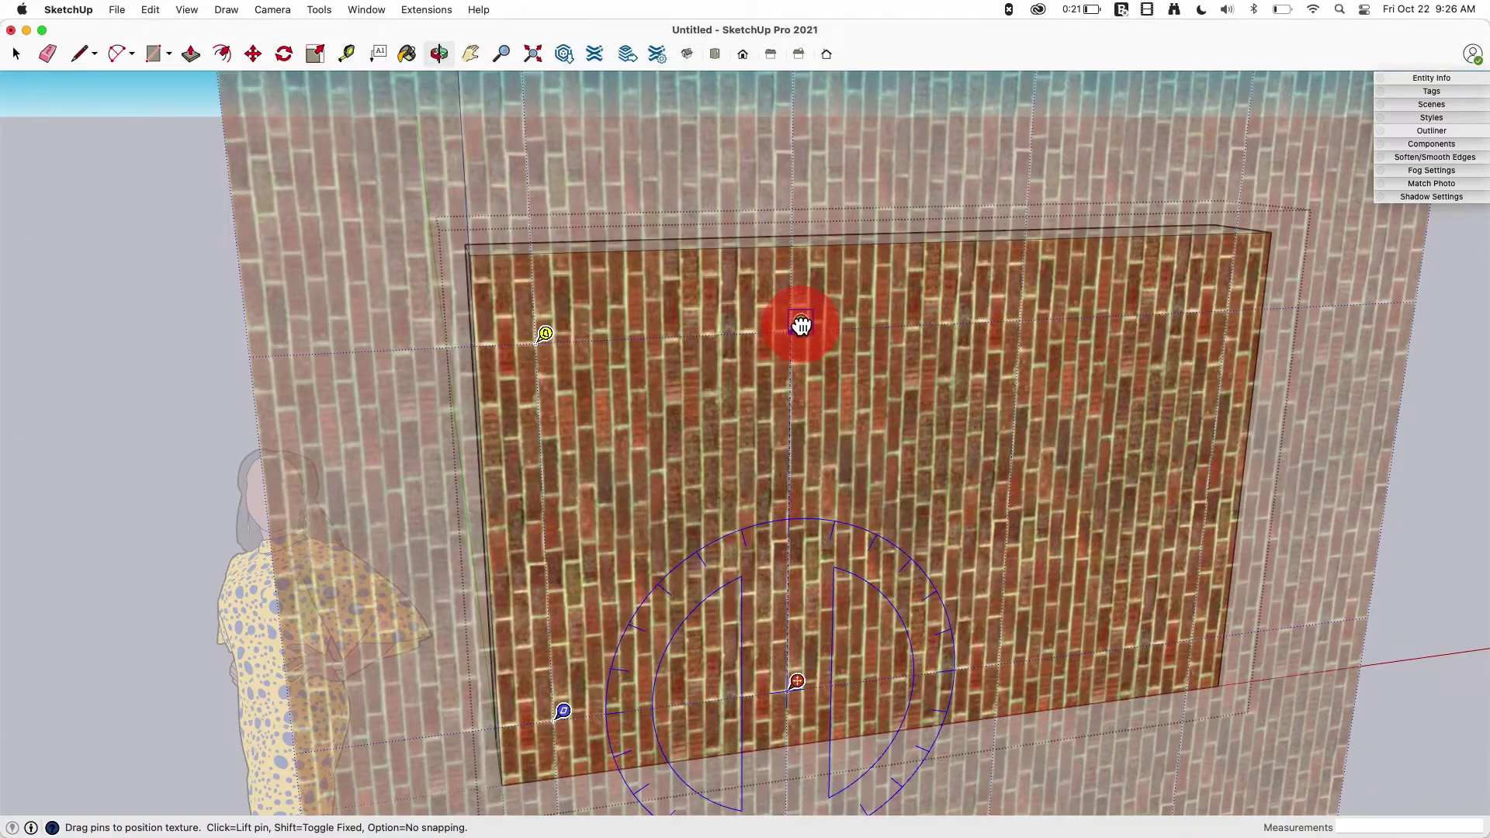
scroll(802, 326, down, 3)
scroll(801, 326, down, 2)
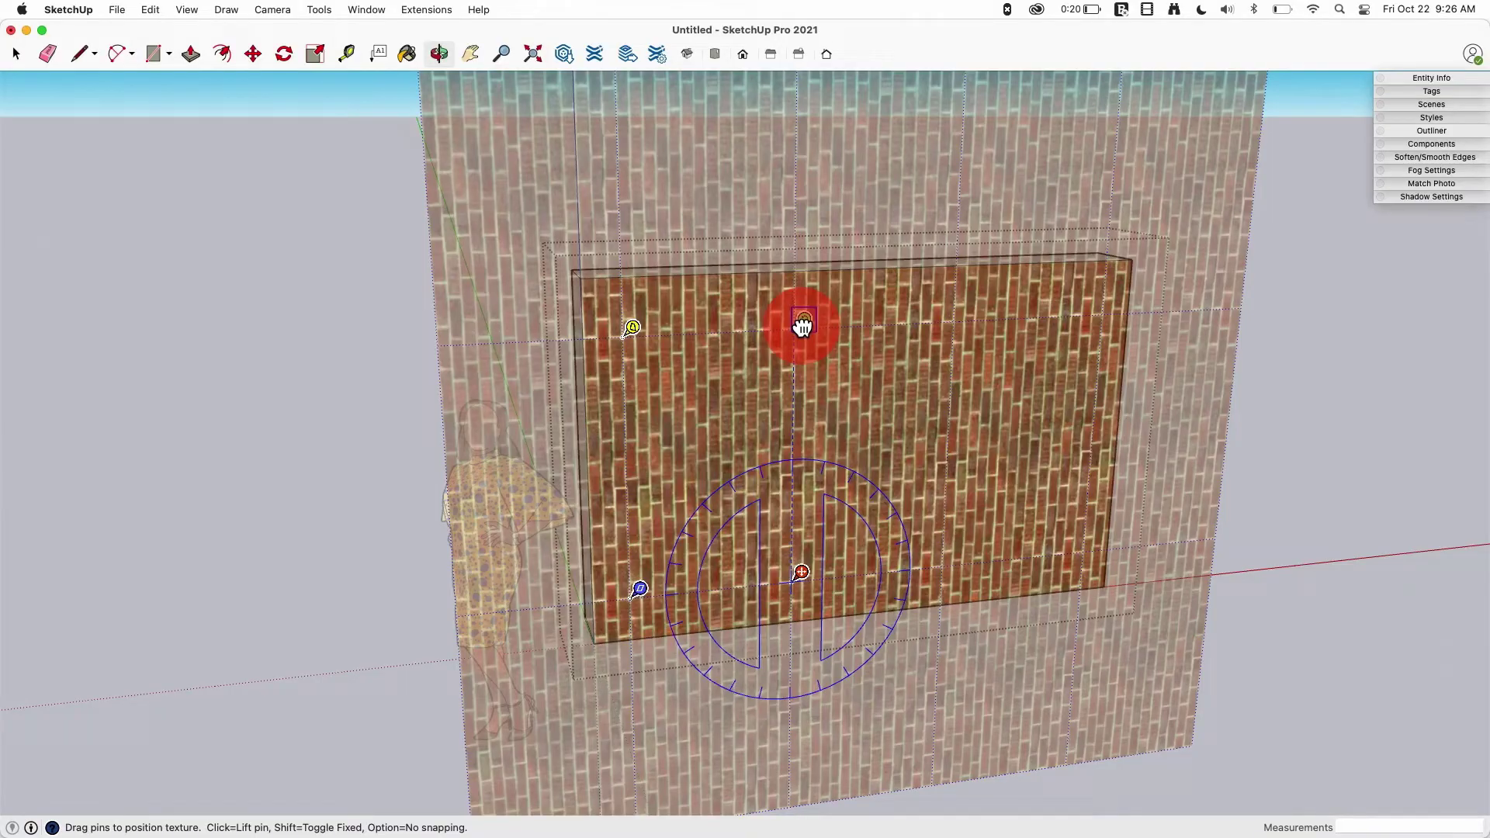
mouse_move(804, 327)
mouse_down()
mouse_move(999, 417)
mouse_move(965, 403)
mouse_up()
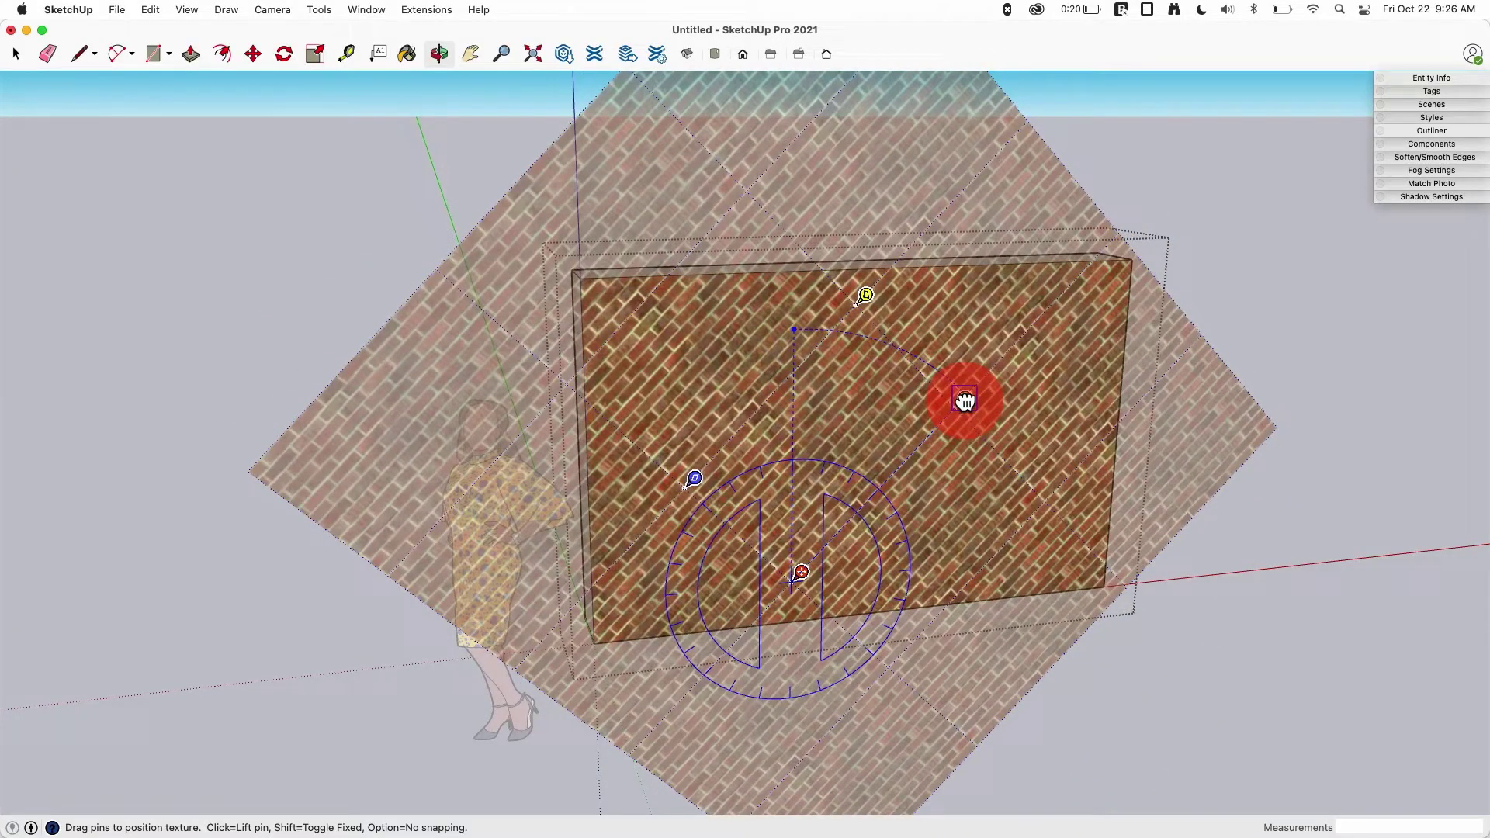
mouse_move(965, 402)
mouse_down()
mouse_move(900, 375)
mouse_move(950, 418)
mouse_up()
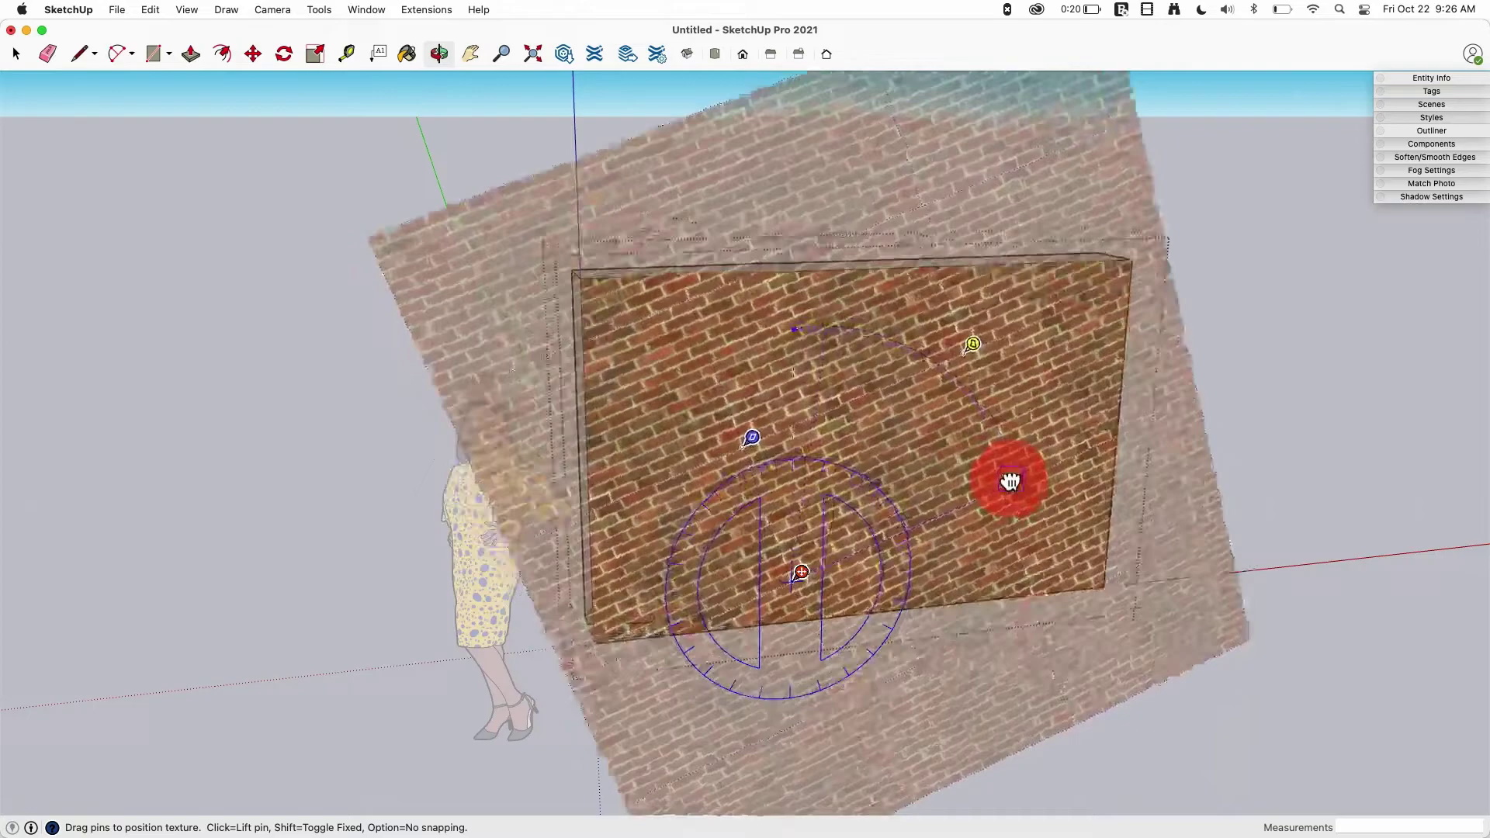
mouse_move(950, 418)
mouse_down()
mouse_move(1025, 544)
mouse_move(978, 563)
mouse_move(1025, 556)
mouse_move(972, 456)
mouse_move(915, 409)
mouse_move(845, 523)
mouse_move(1067, 237)
mouse_move(886, 473)
mouse_move(934, 397)
mouse_move(792, 326)
mouse_move(872, 326)
mouse_move(965, 361)
mouse_move(1021, 443)
mouse_move(1037, 549)
mouse_up()
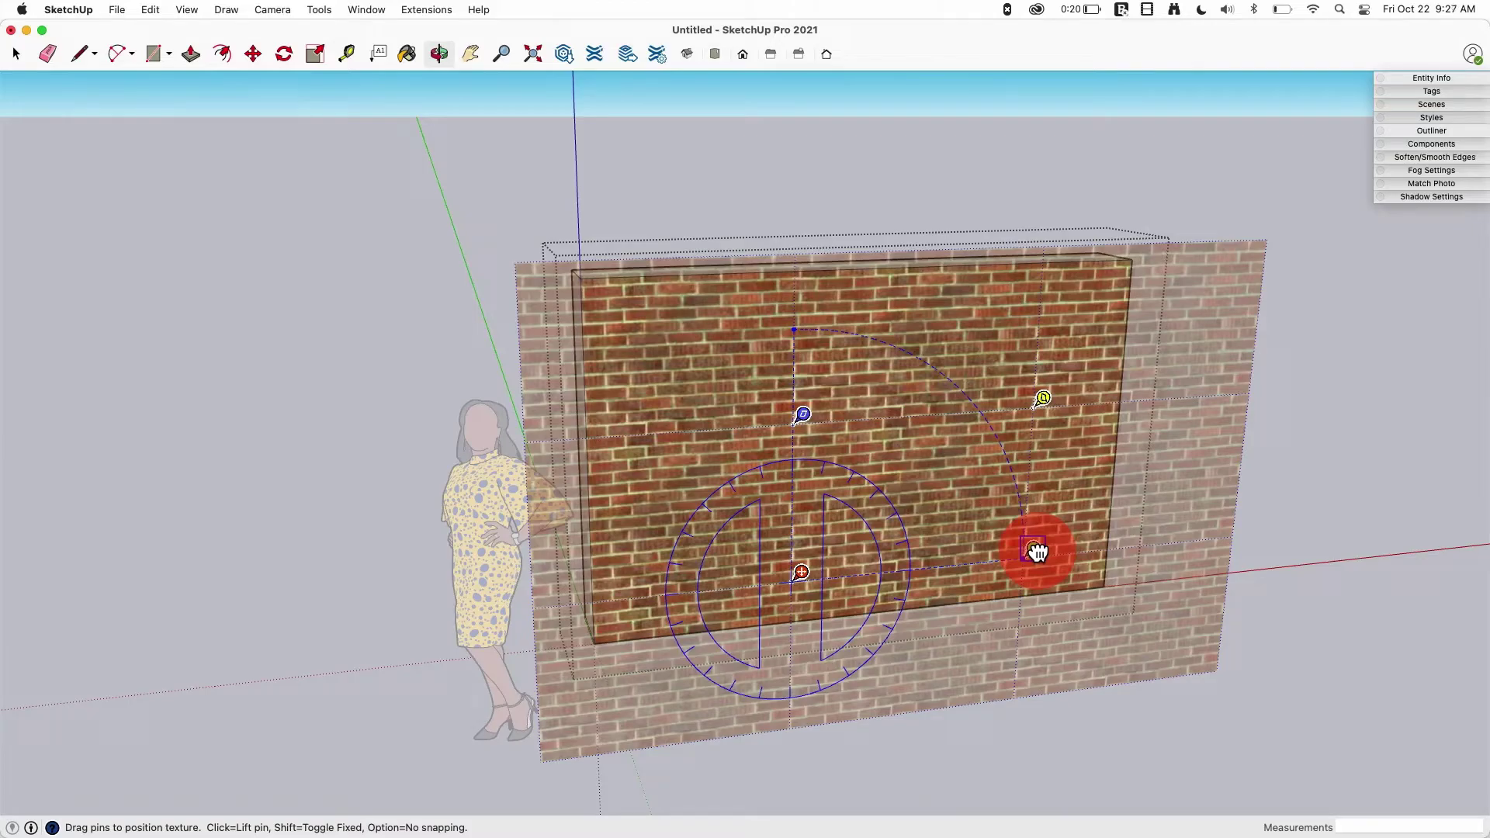
mouse_move(1036, 552)
mouse_down()
mouse_move(1176, 537)
mouse_move(966, 561)
mouse_move(1032, 549)
mouse_up()
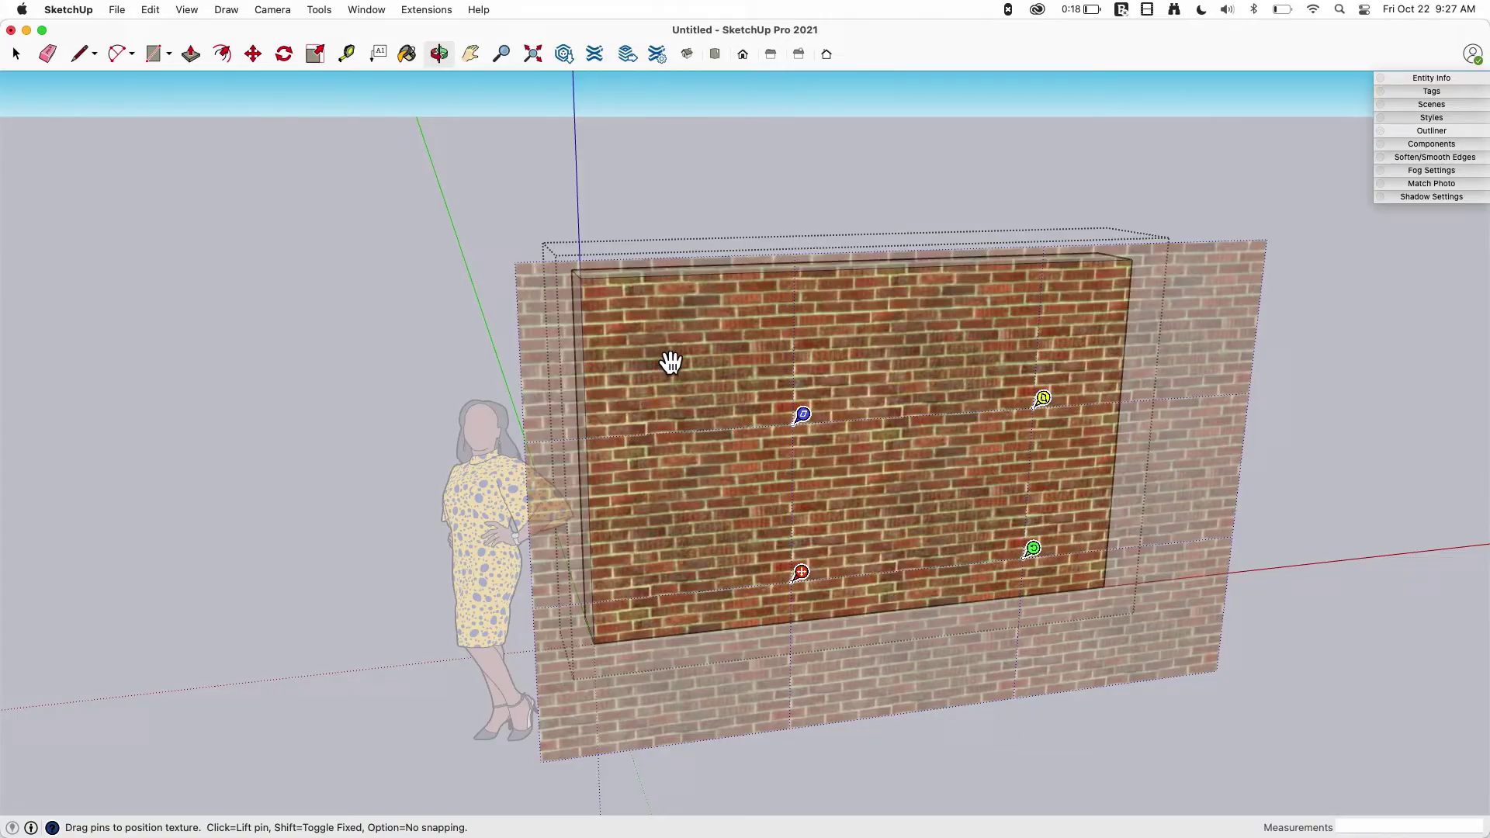
scroll(665, 652, up, 2)
scroll(665, 691, up, 3)
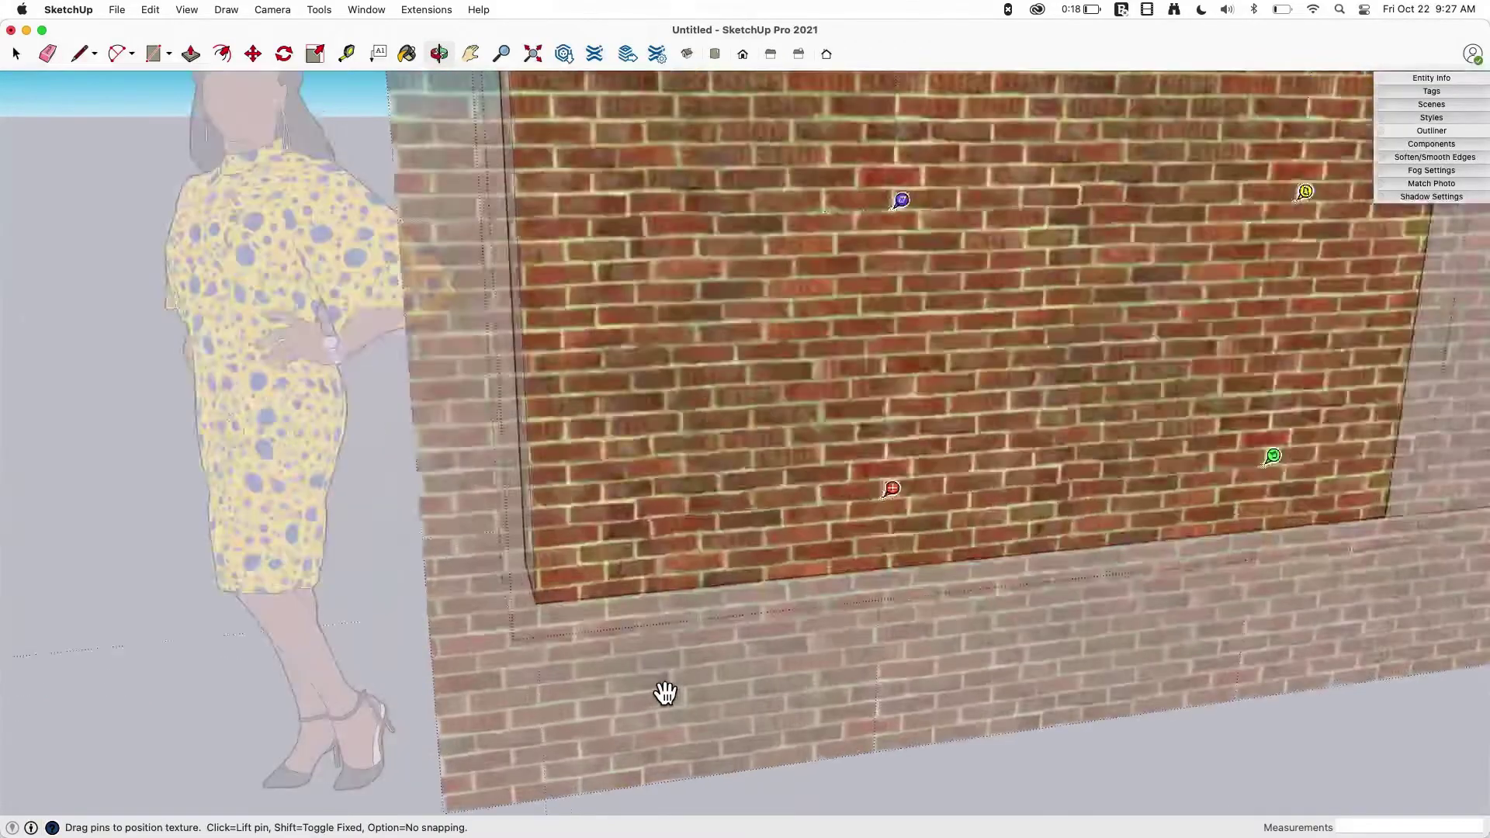
scroll(662, 687, up, 3)
scroll(656, 683, up, 2)
Slide the rotated brick texture right until a course sits flush with the wall's bottom edge.
drag(612, 385, 612, 384)
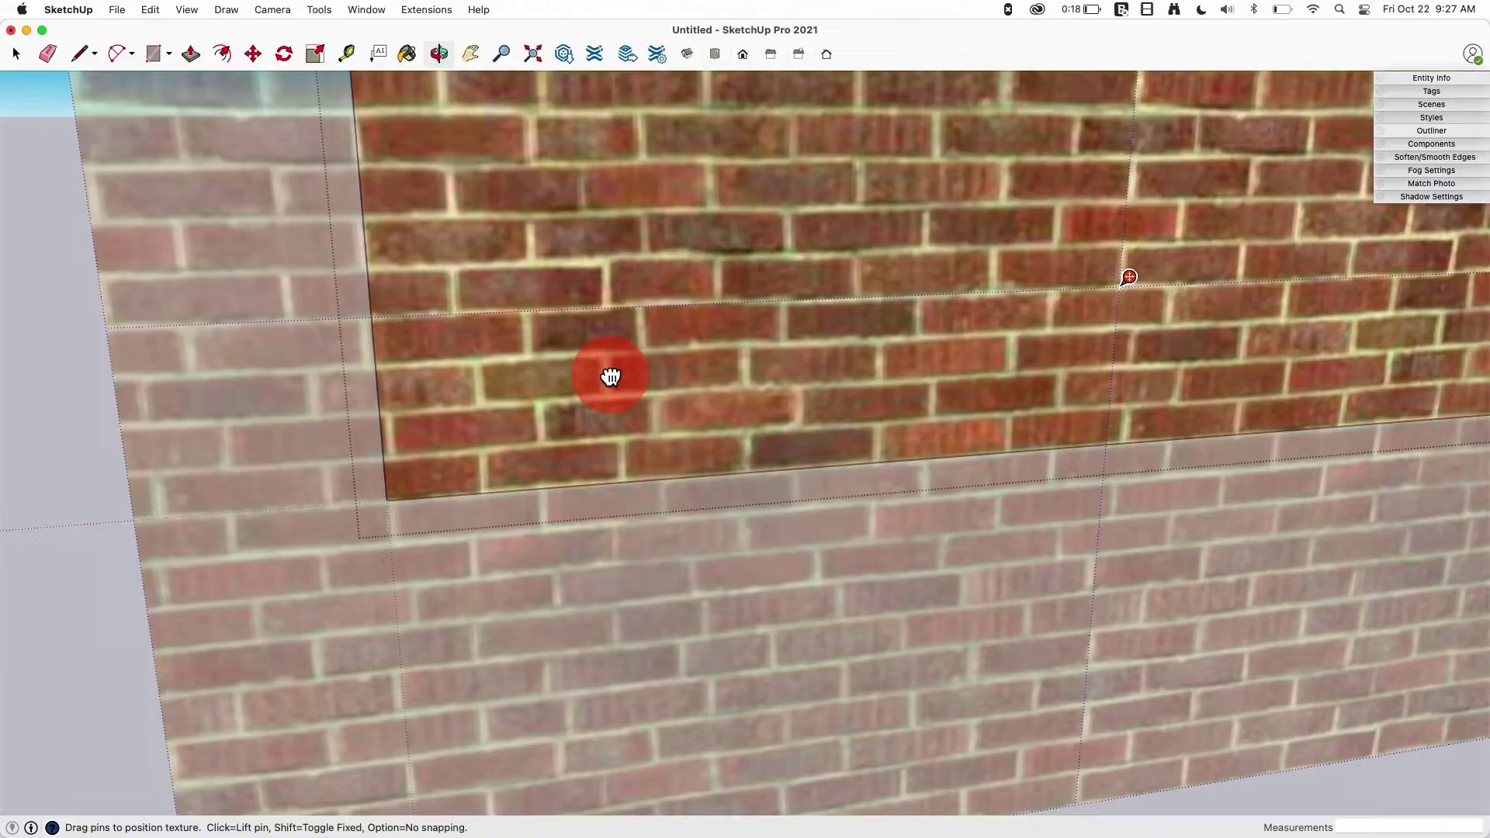
click(609, 376)
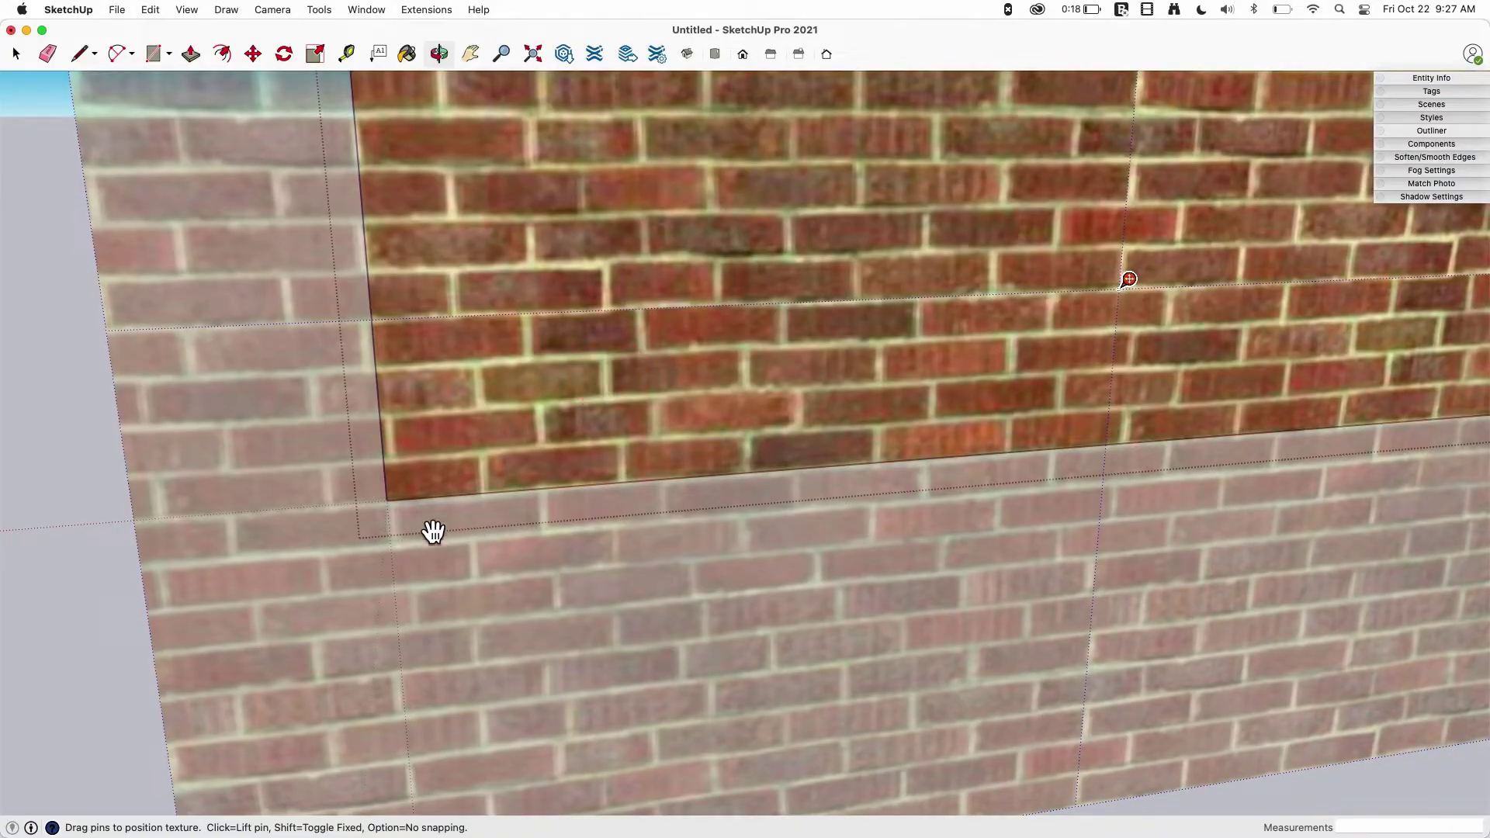
drag(475, 483, 485, 481)
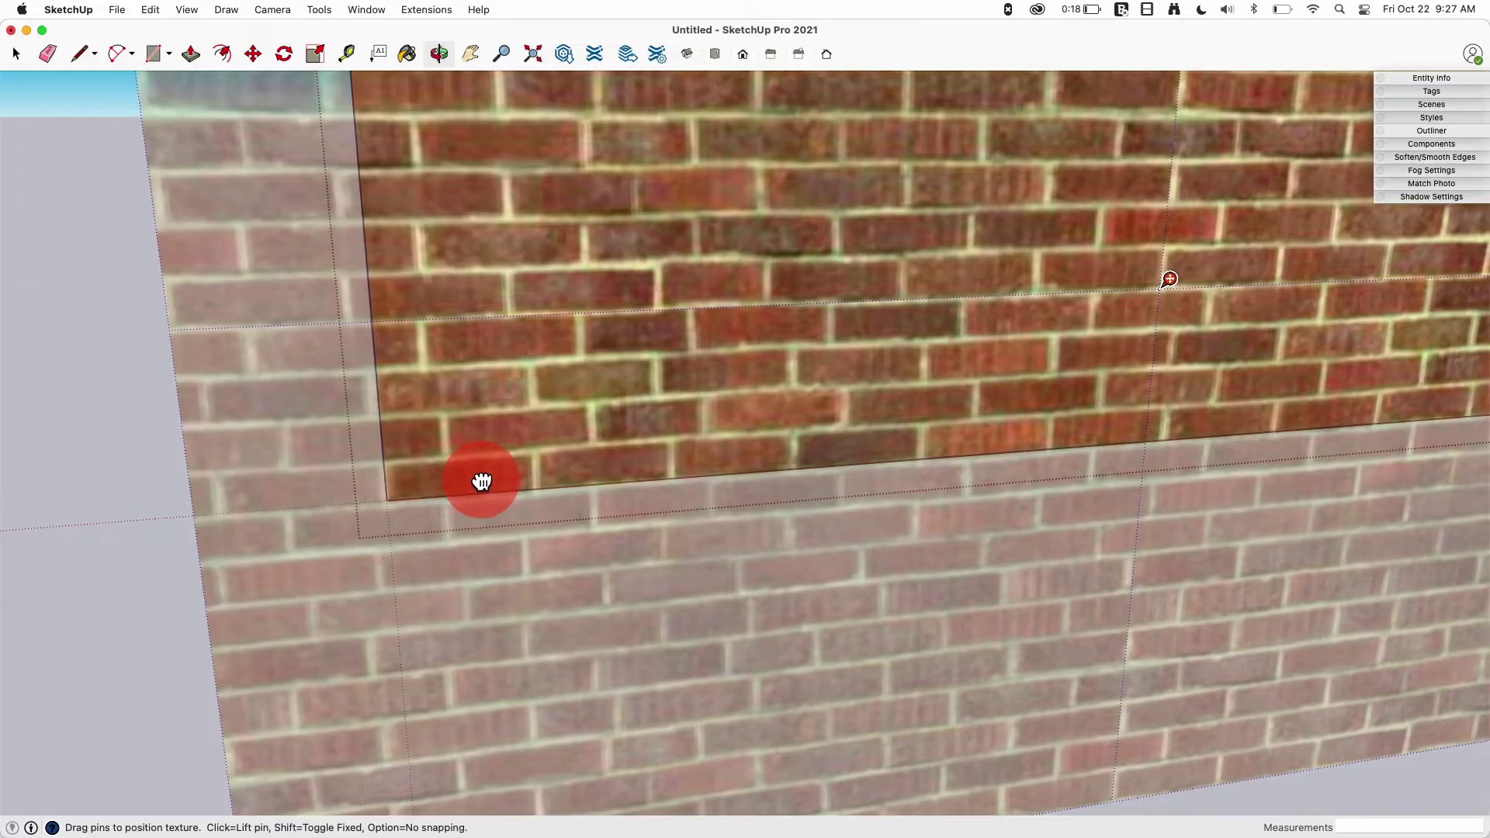
drag(486, 481, 482, 482)
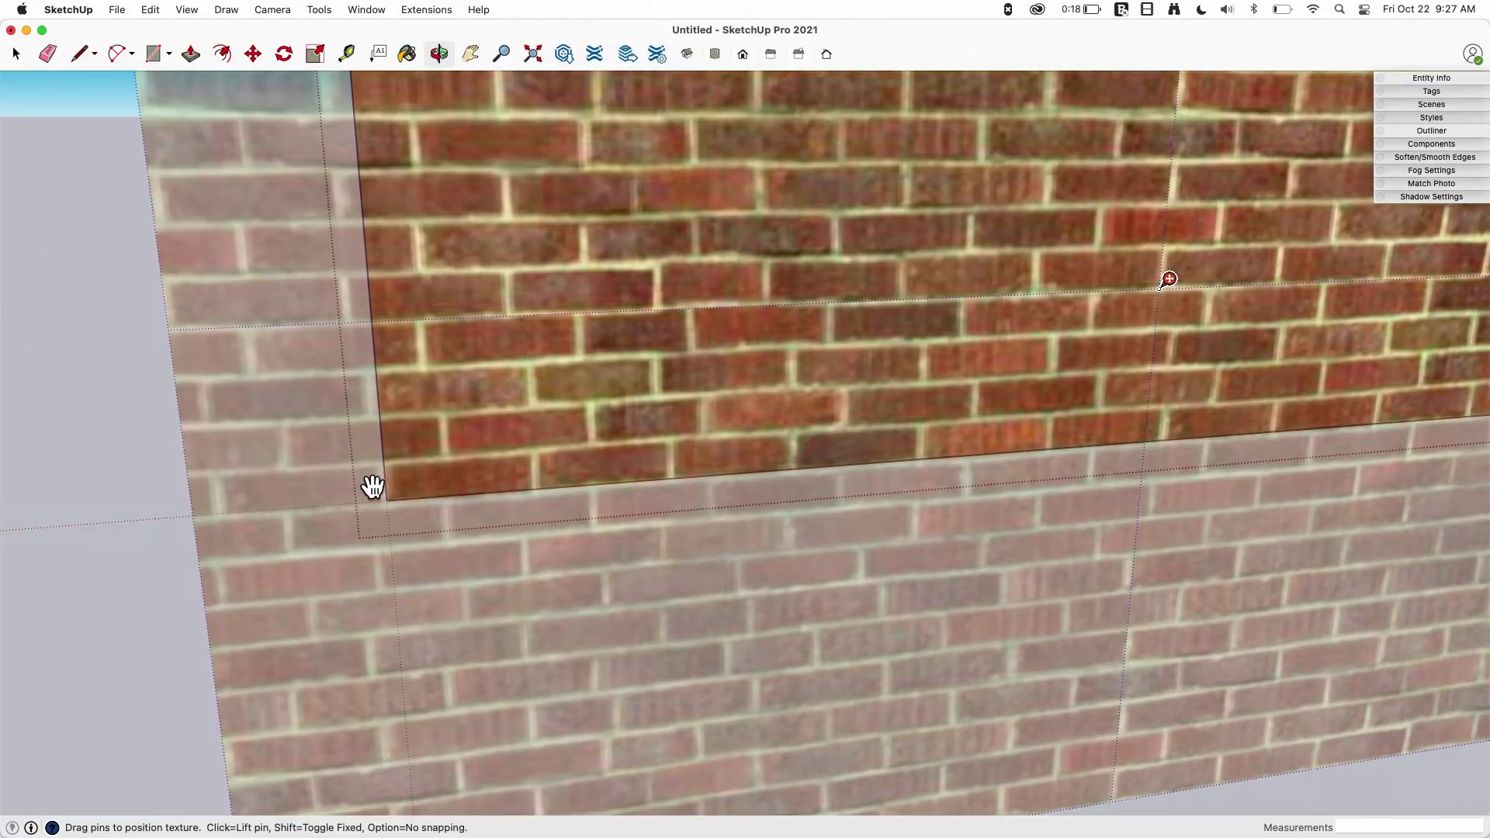
scroll(365, 732, down, 3)
scroll(376, 708, down, 3)
scroll(374, 708, down, 3)
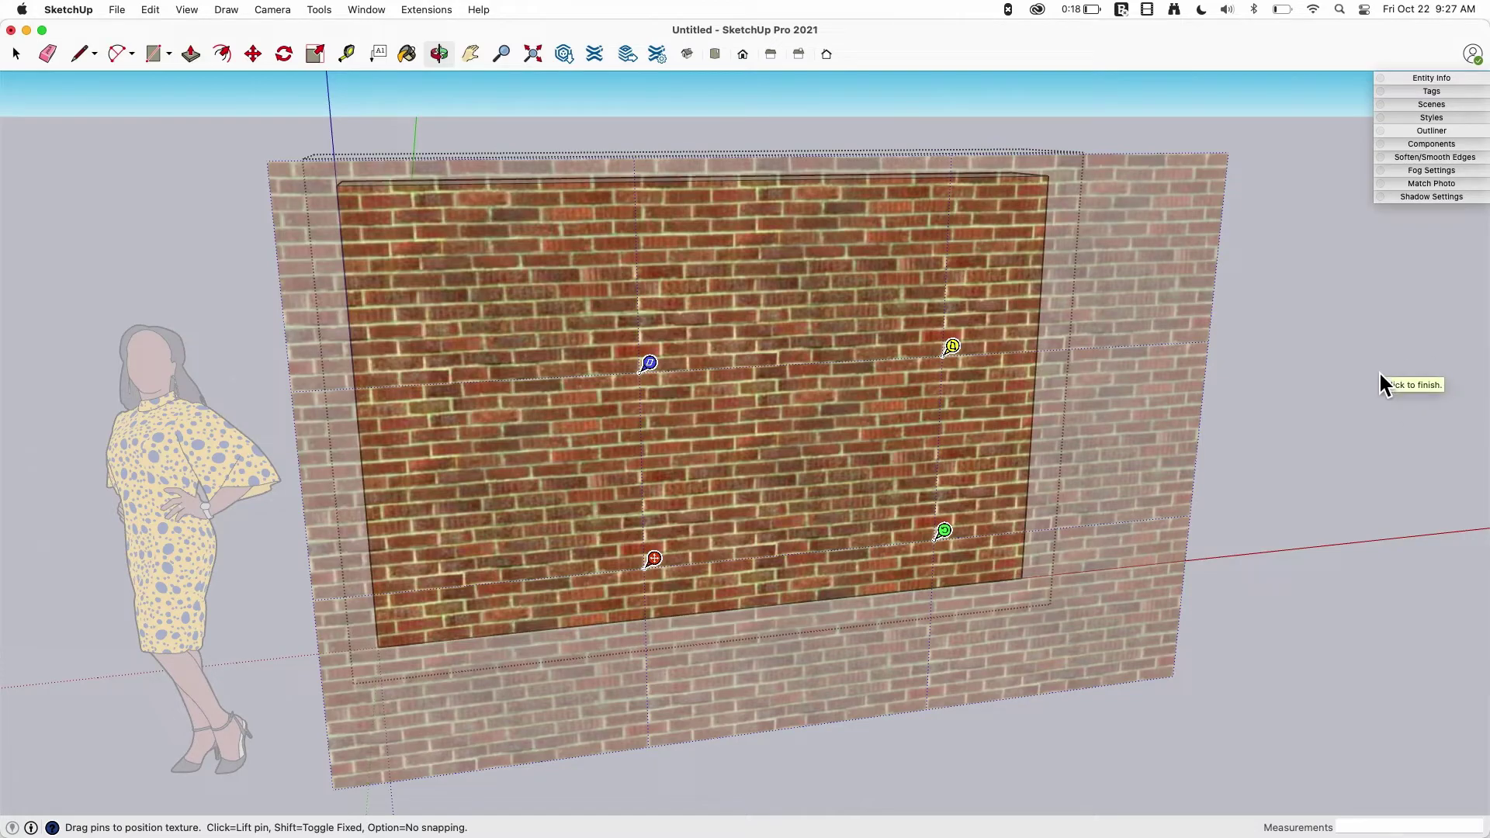
Accept the texture position and push/pull the wall face out about 1 3/8" to thicken it.
click(1379, 372)
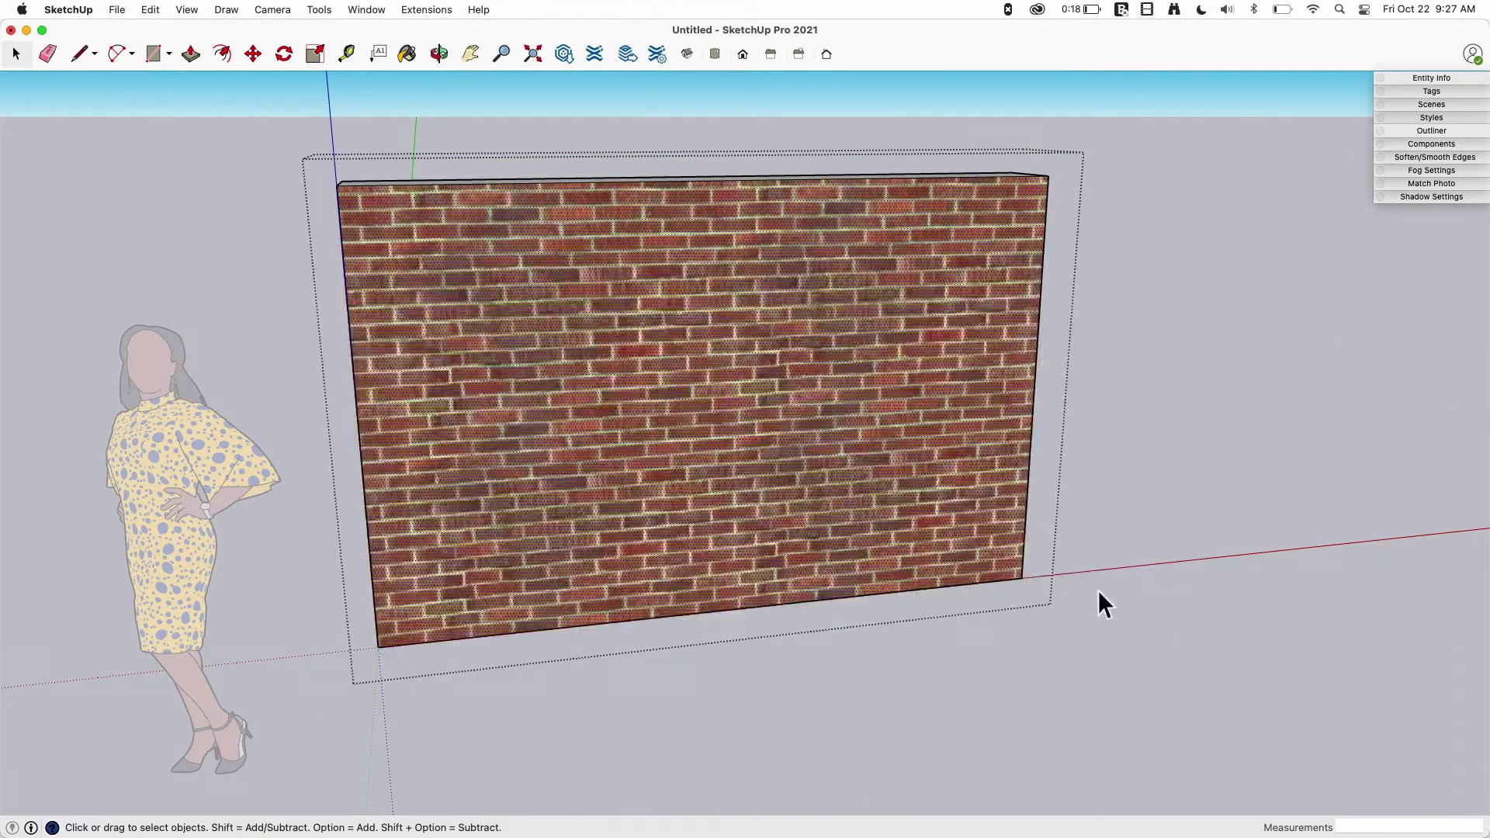
middle_drag(1172, 374, 1008, 526)
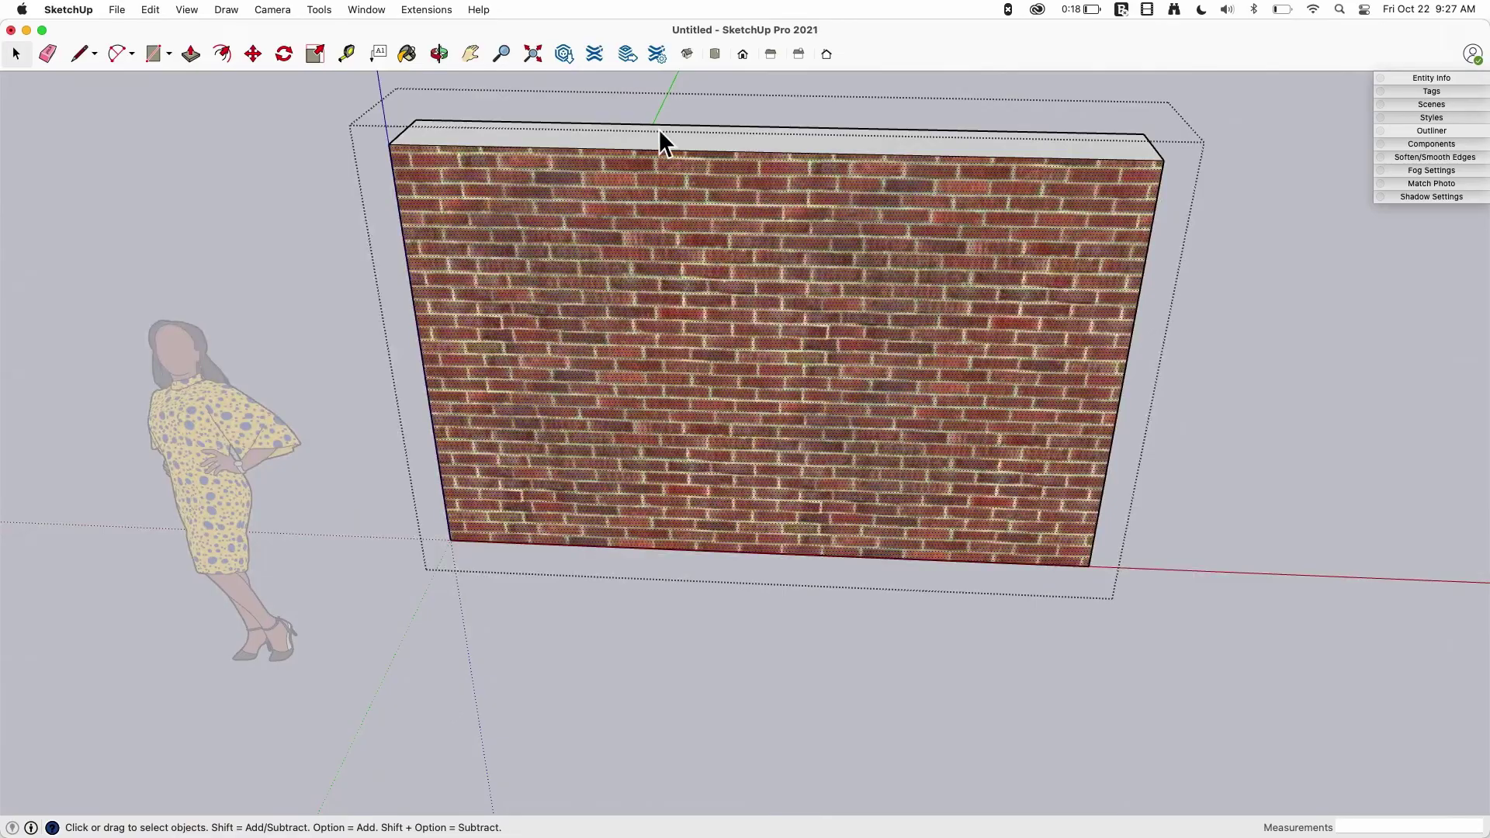
scroll(661, 131, up, 3)
key(p)
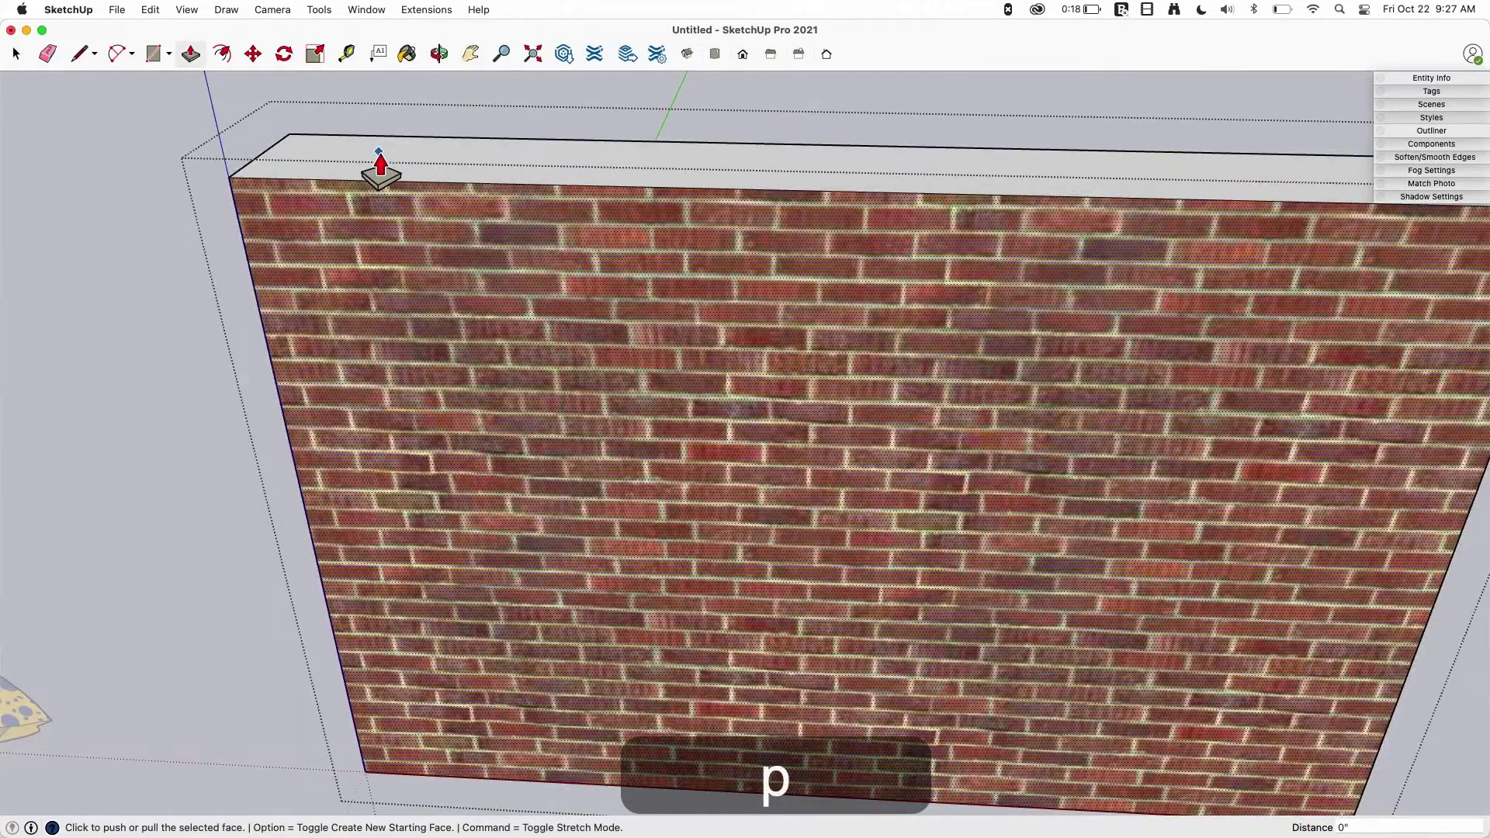
key(Escape)
mouse_move(383, 174)
mouse_down()
mouse_move(386, 189)
mouse_move(389, 166)
mouse_up()
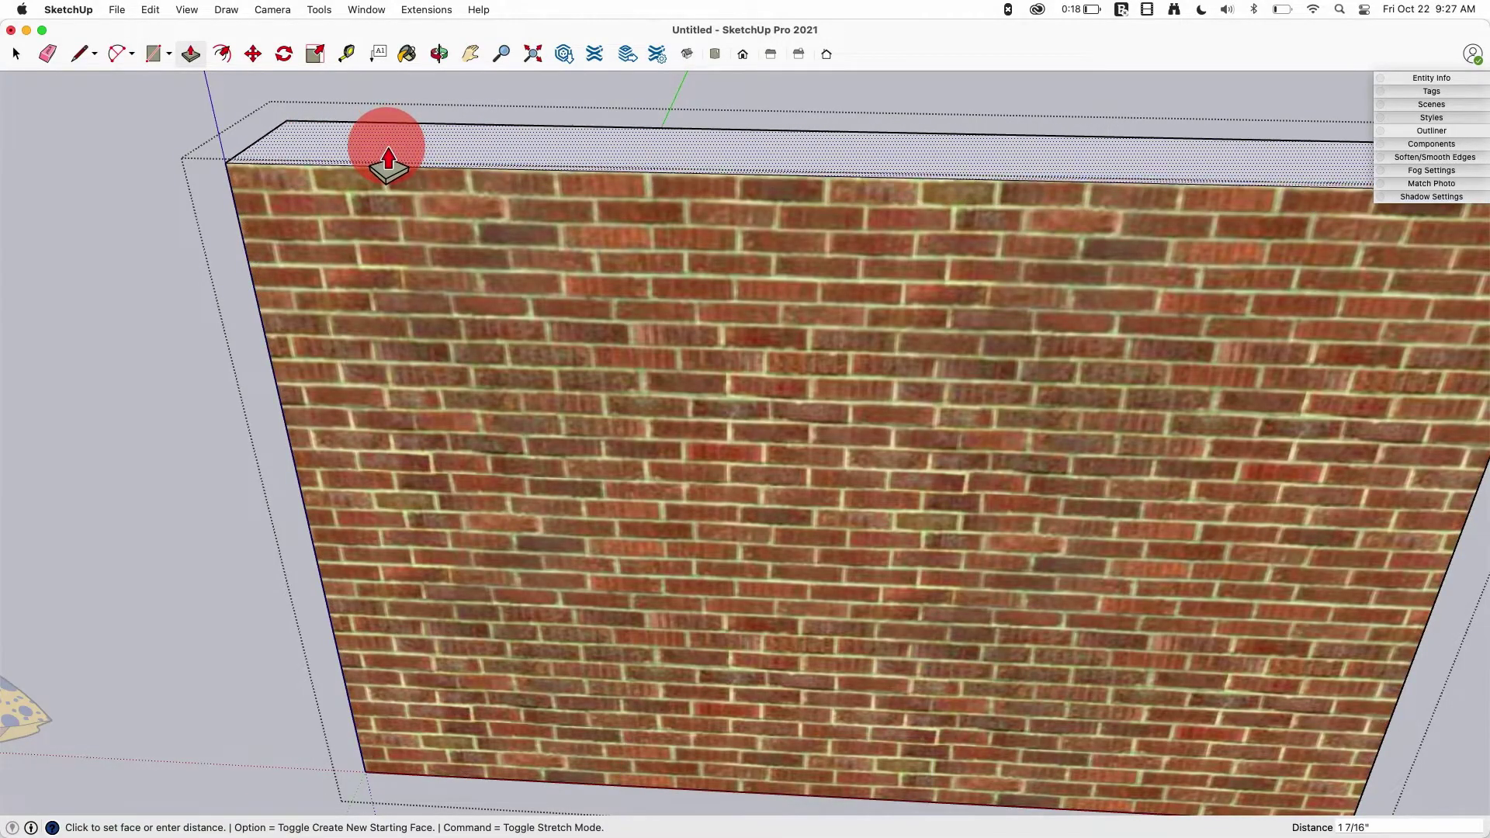
drag(388, 164, 388, 163)
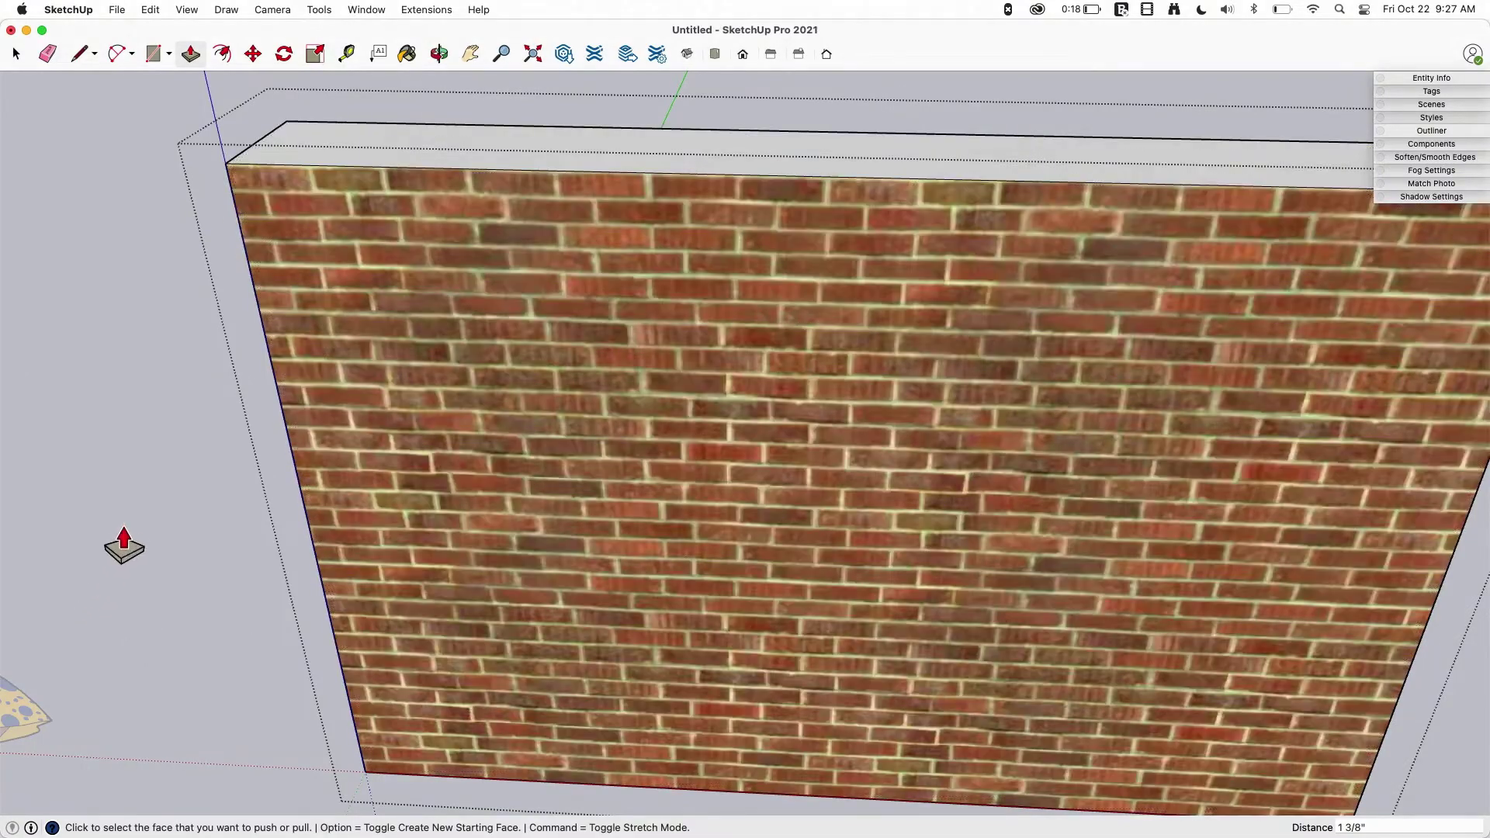
middle_drag(127, 526, 103, 448)
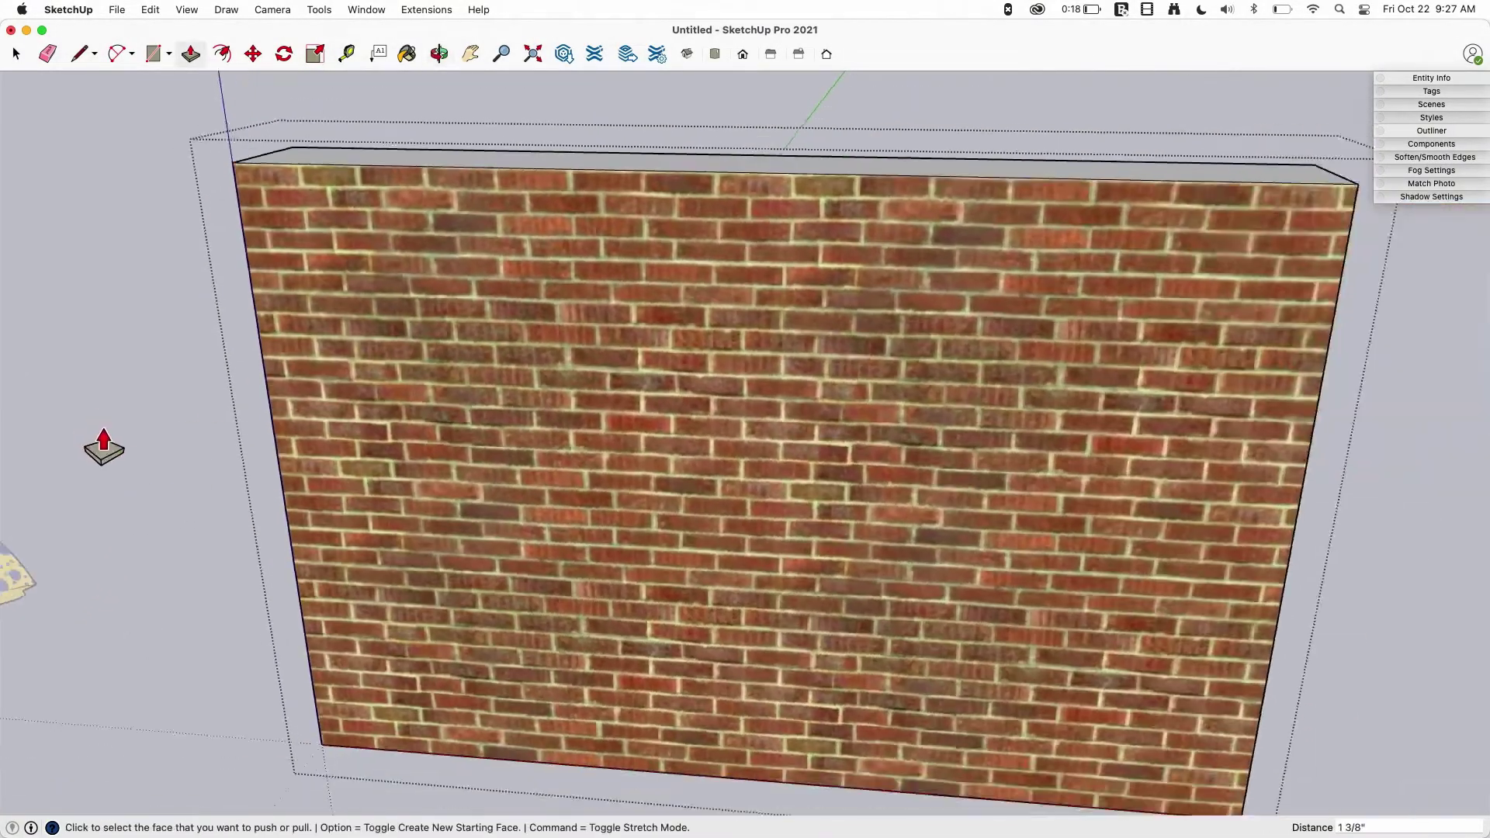
scroll(1057, 522, down, 3)
middle_drag(1057, 521, 758, 543)
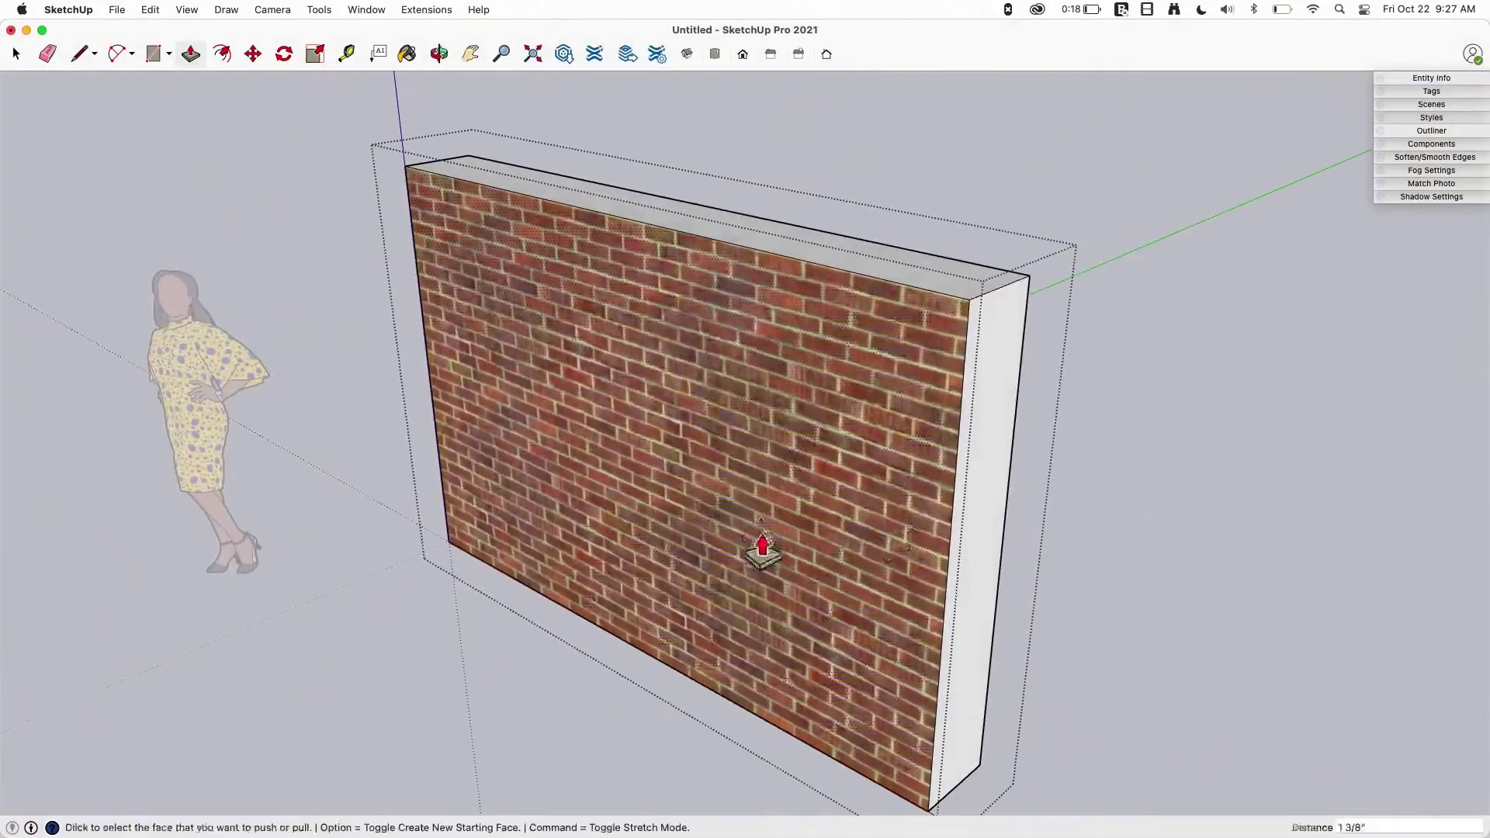
Select the wall group, enter it, and check the context options for all its faces.
key(space)
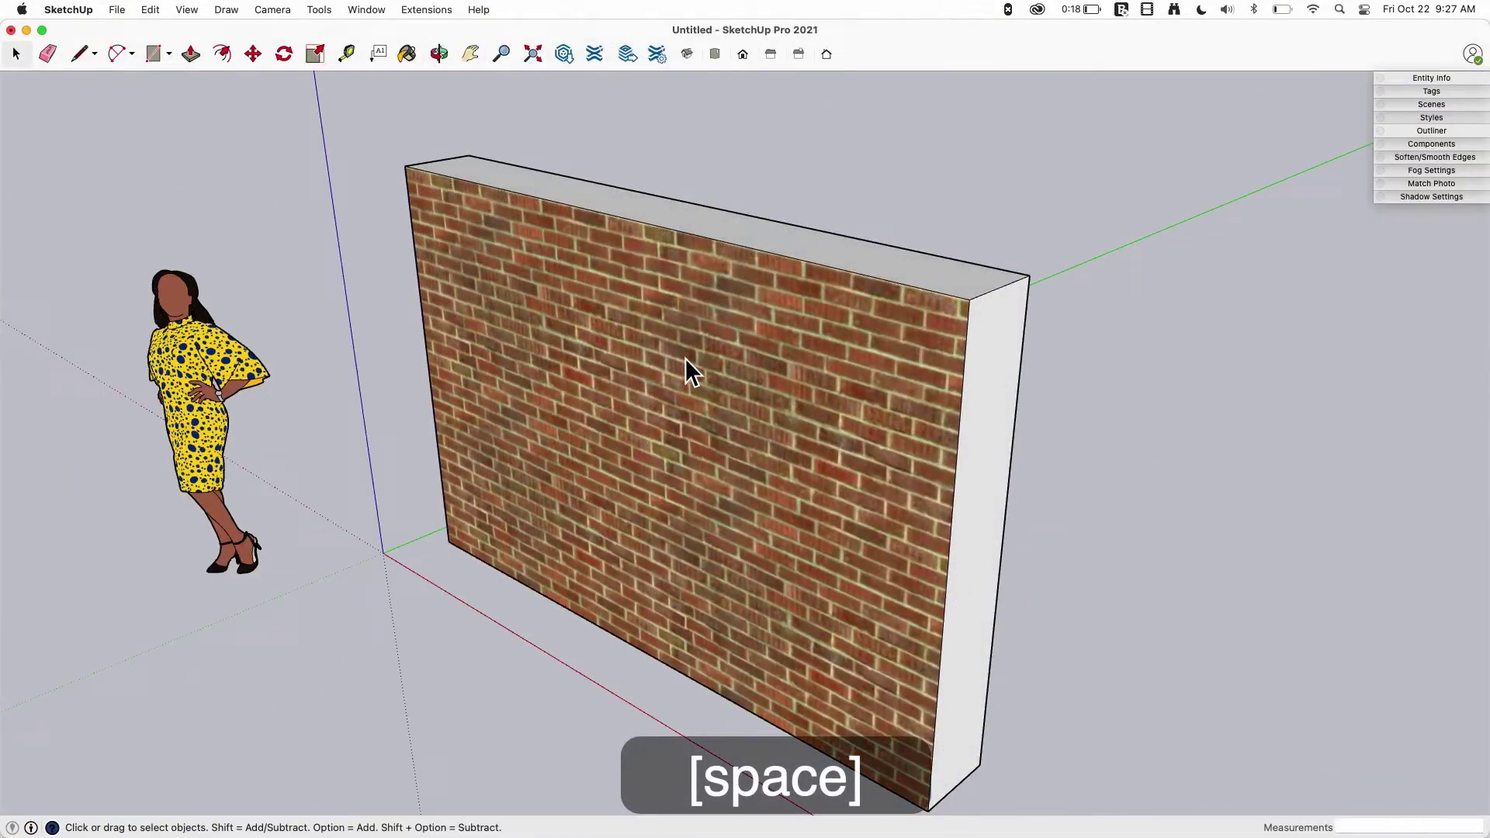
click(684, 357)
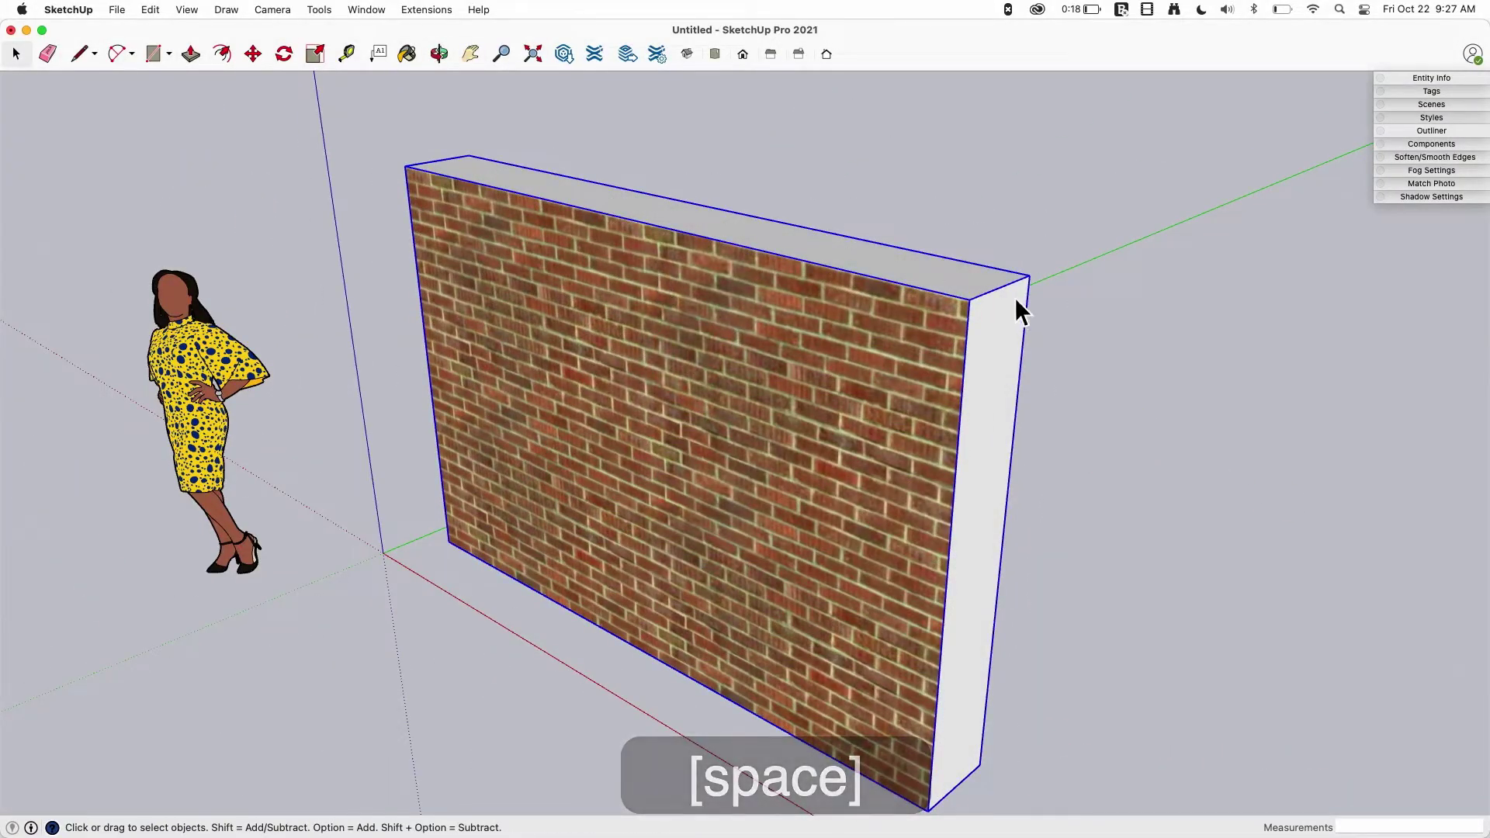
right_click(492, 256)
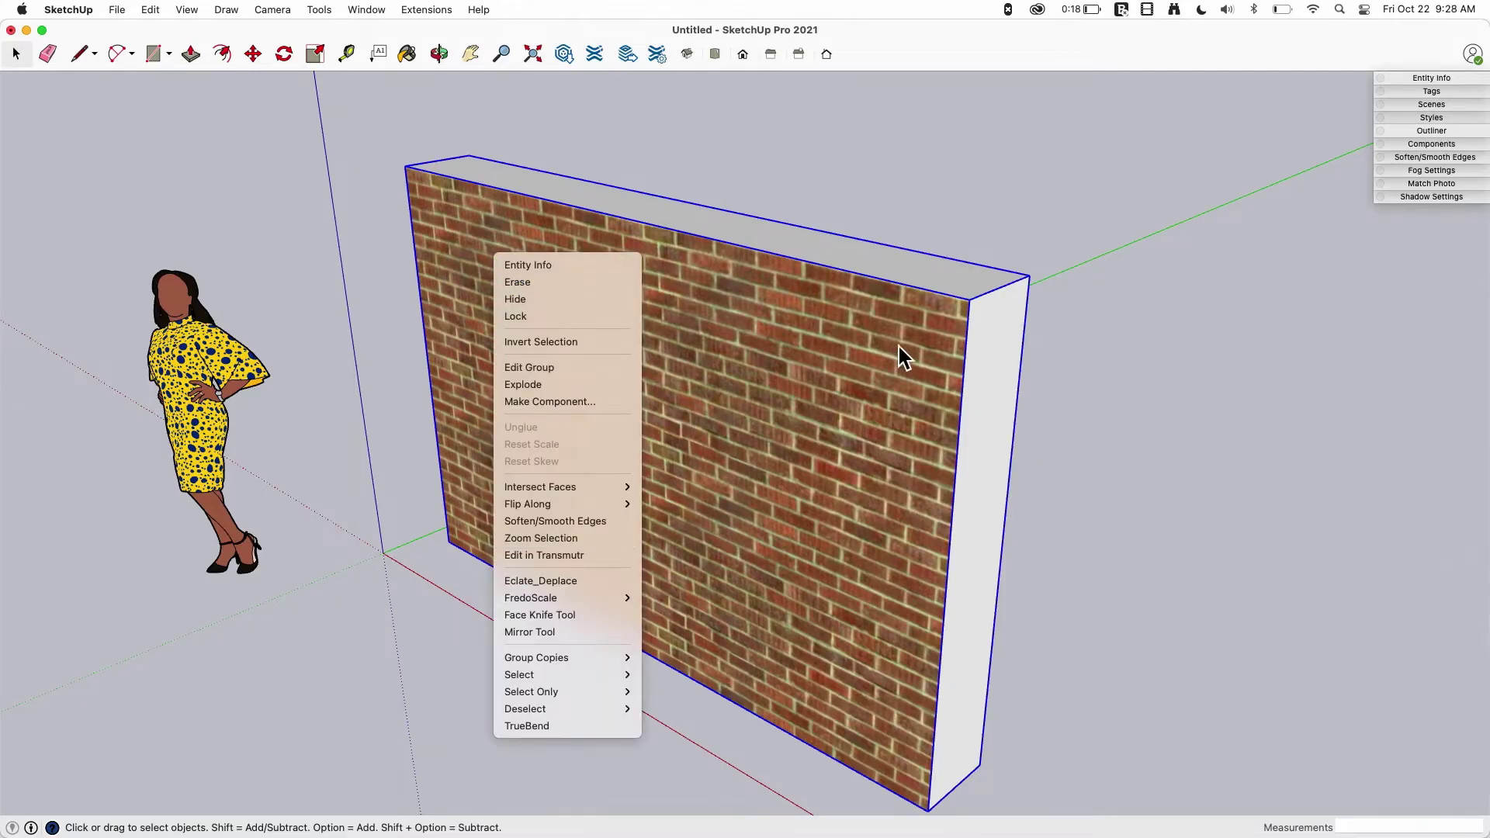
double_click(928, 329)
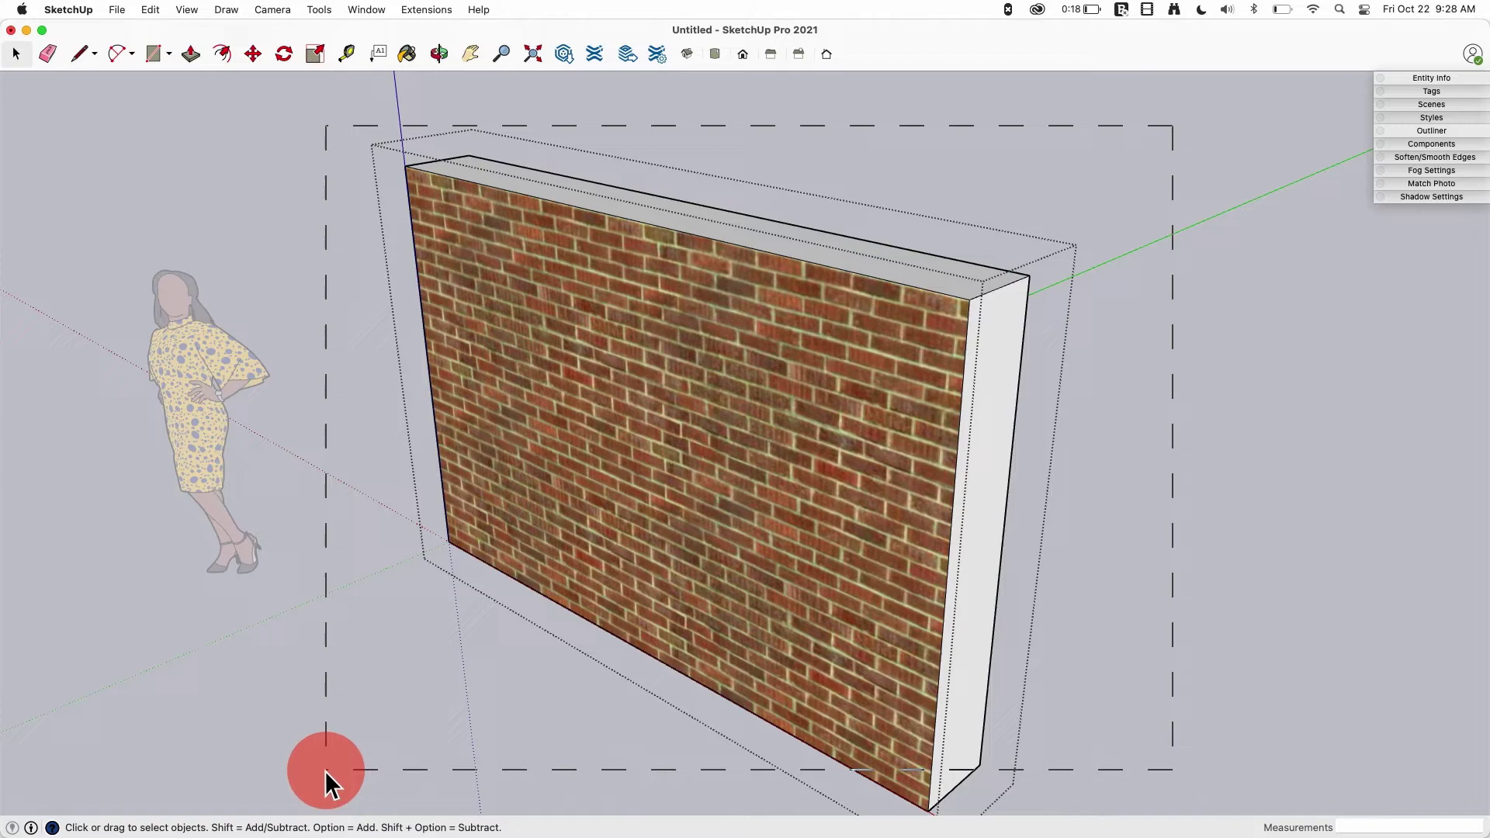
drag(1159, 134, 317, 815)
right_click(710, 392)
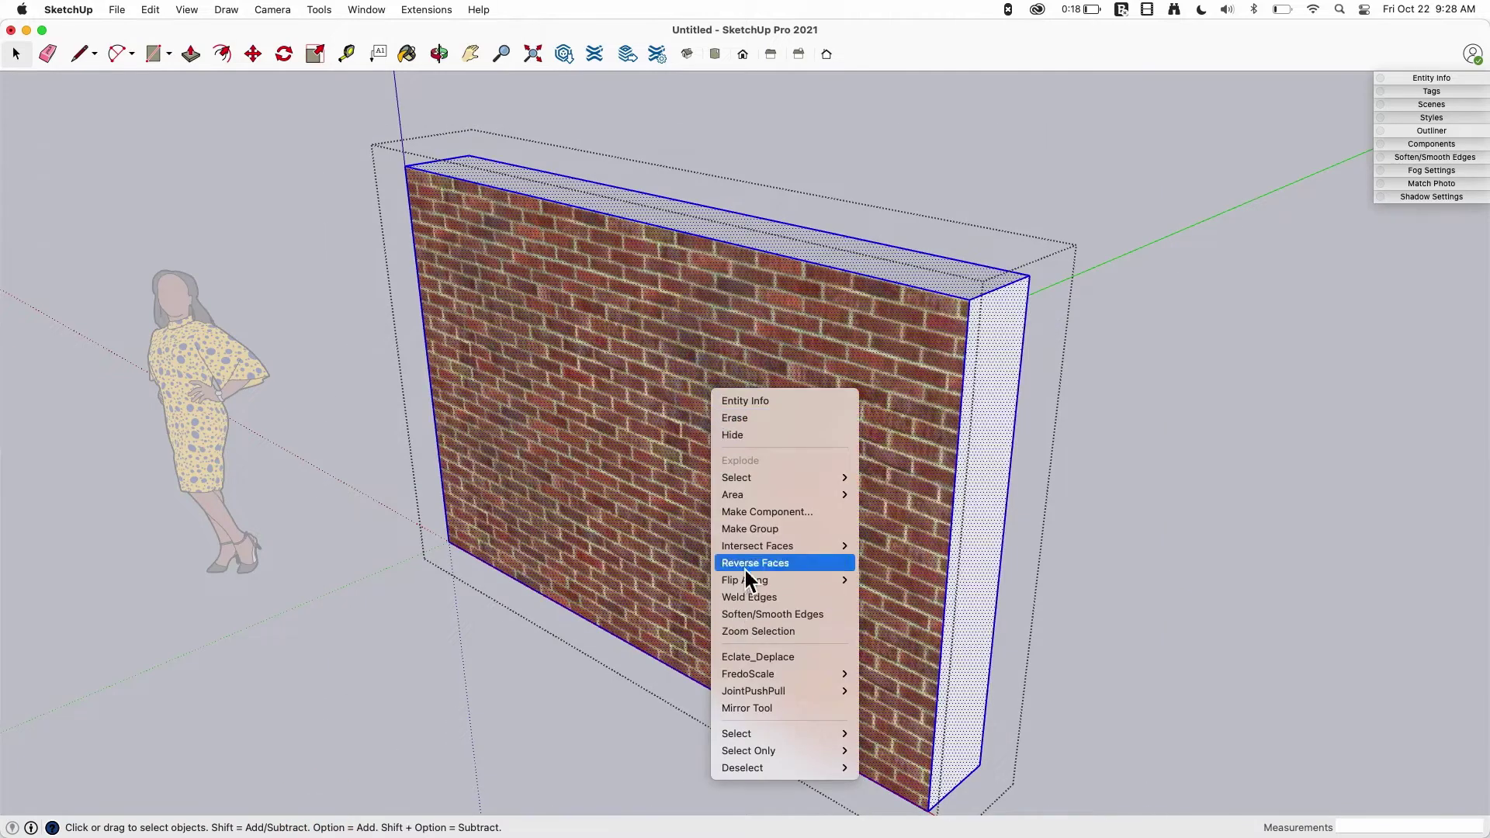
click(360, 298)
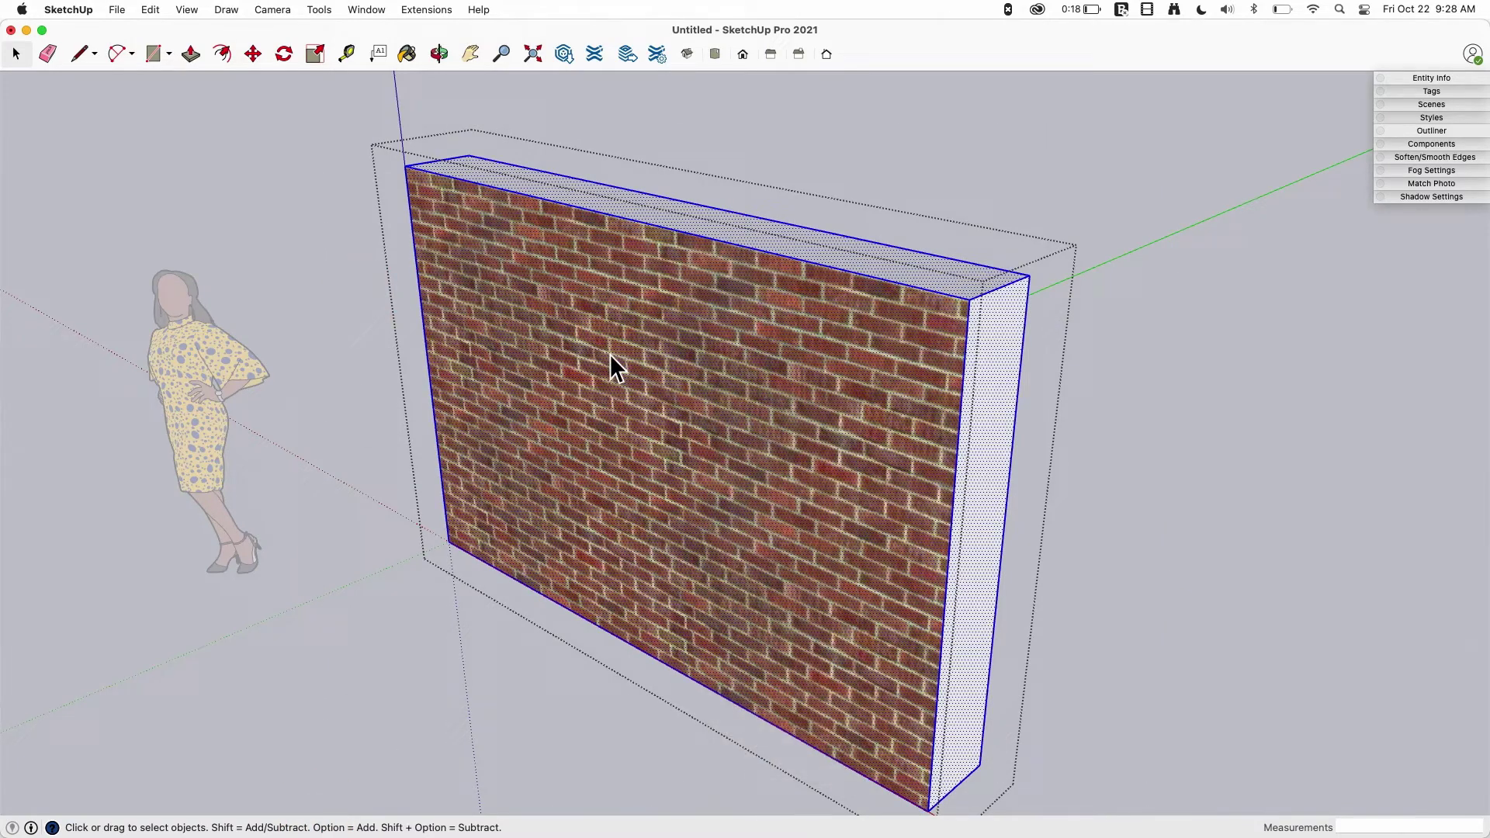
key(Escape)
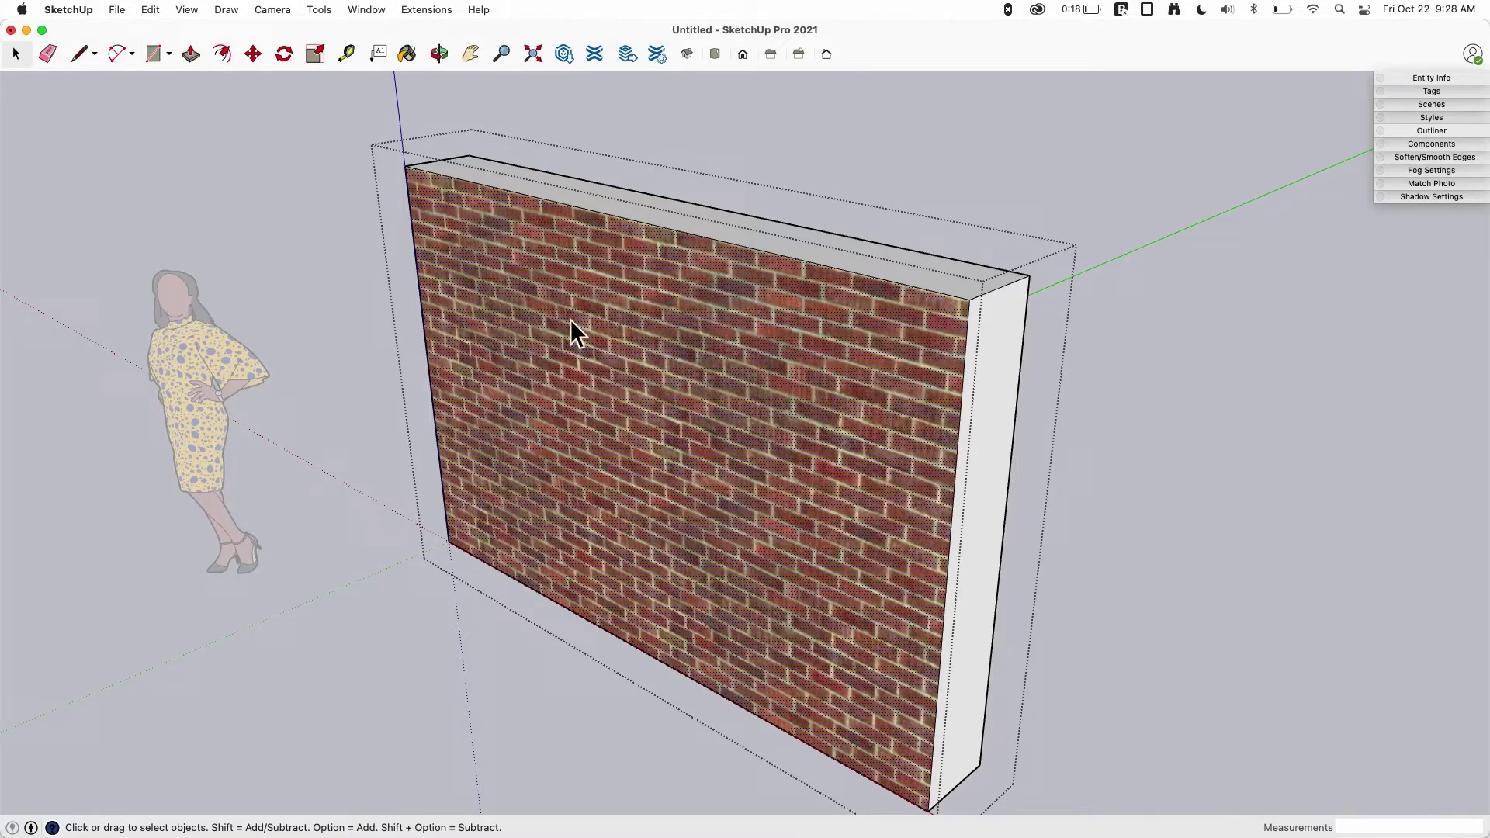
Review the brick face's texture options, then exit the wall group.
right_click(614, 298)
mouse_move(643, 504)
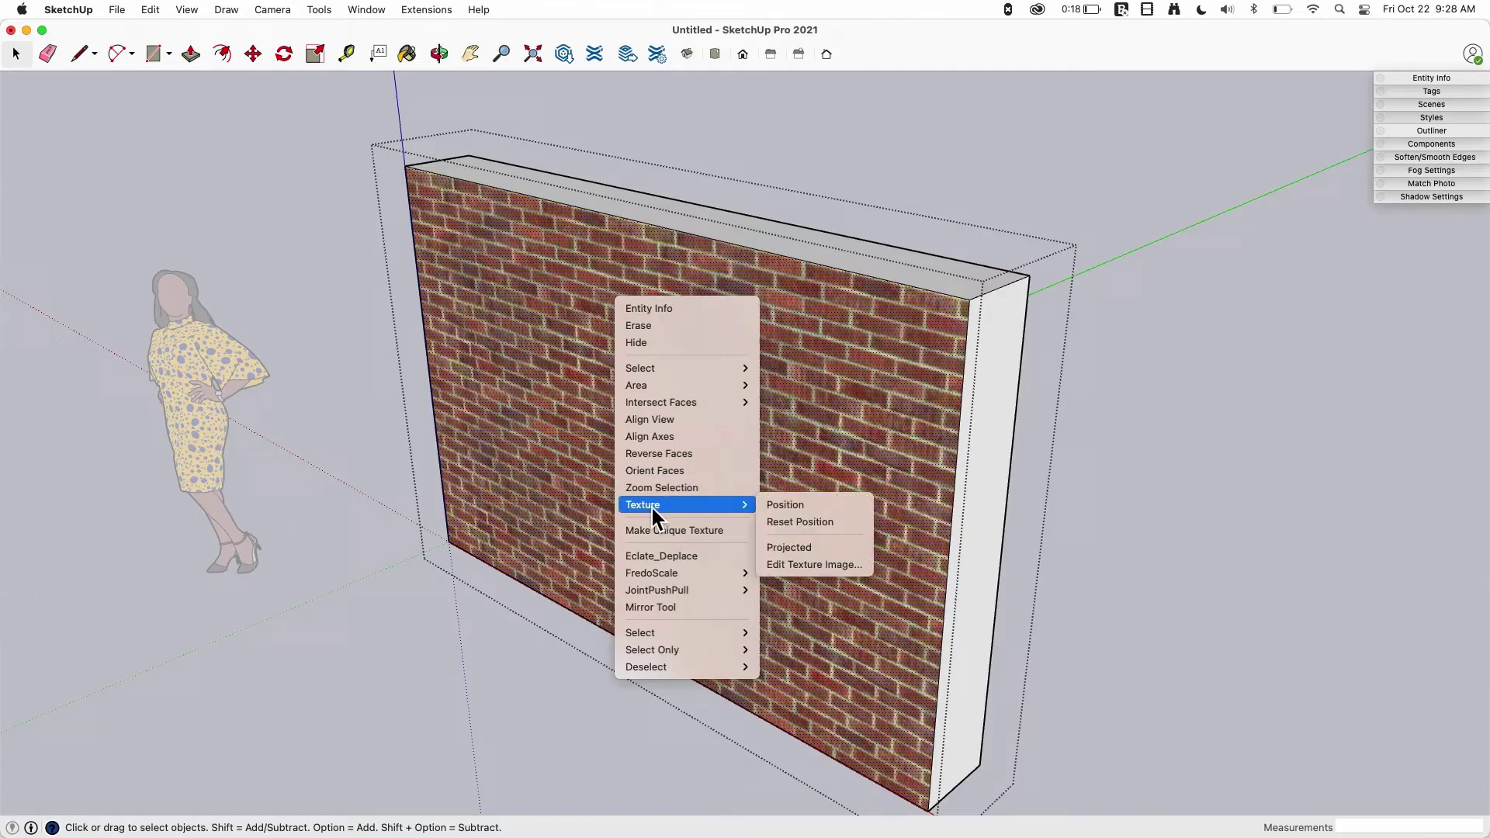
click(385, 484)
click(385, 485)
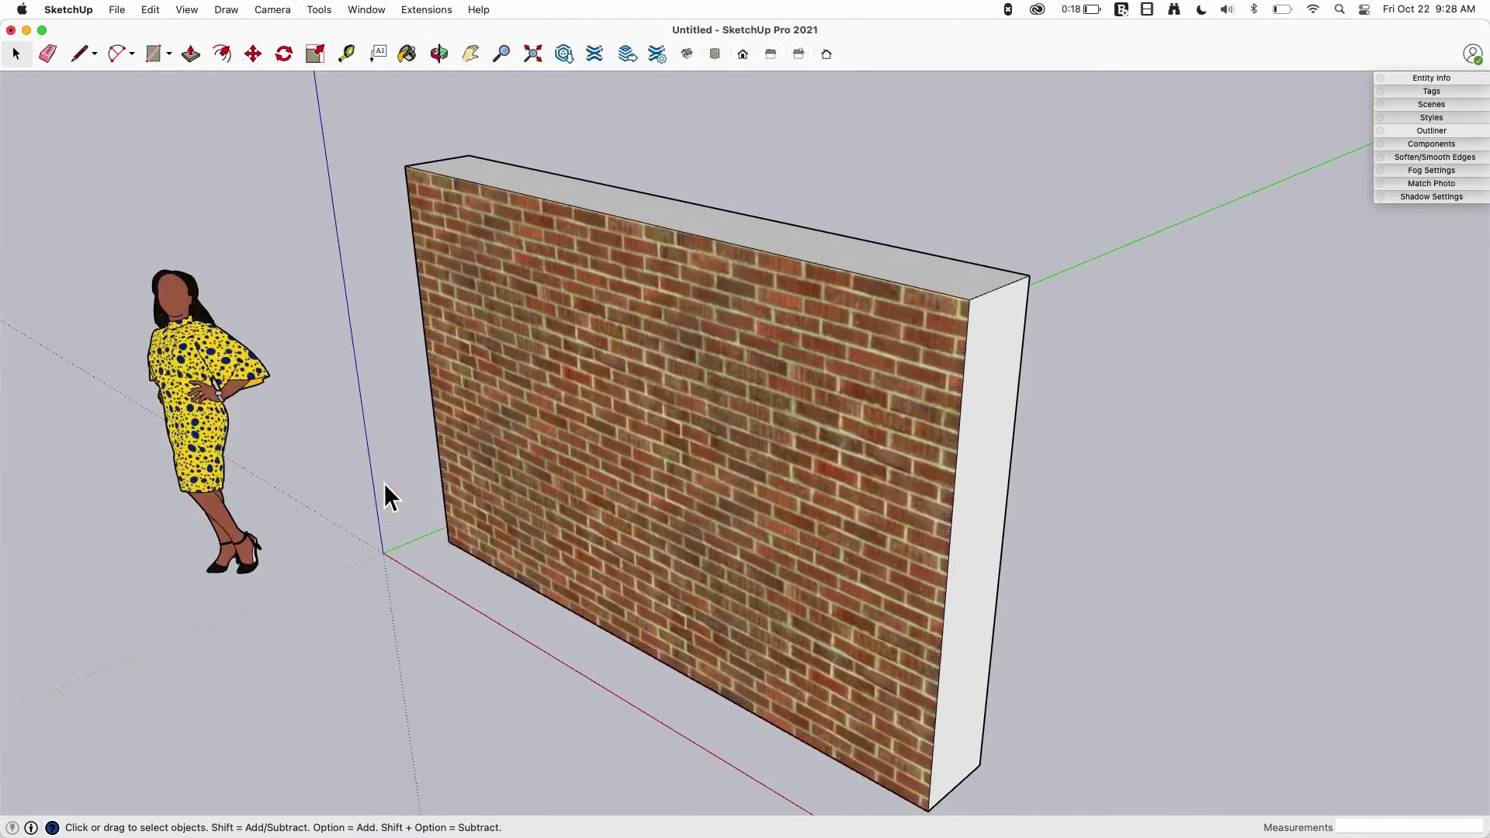